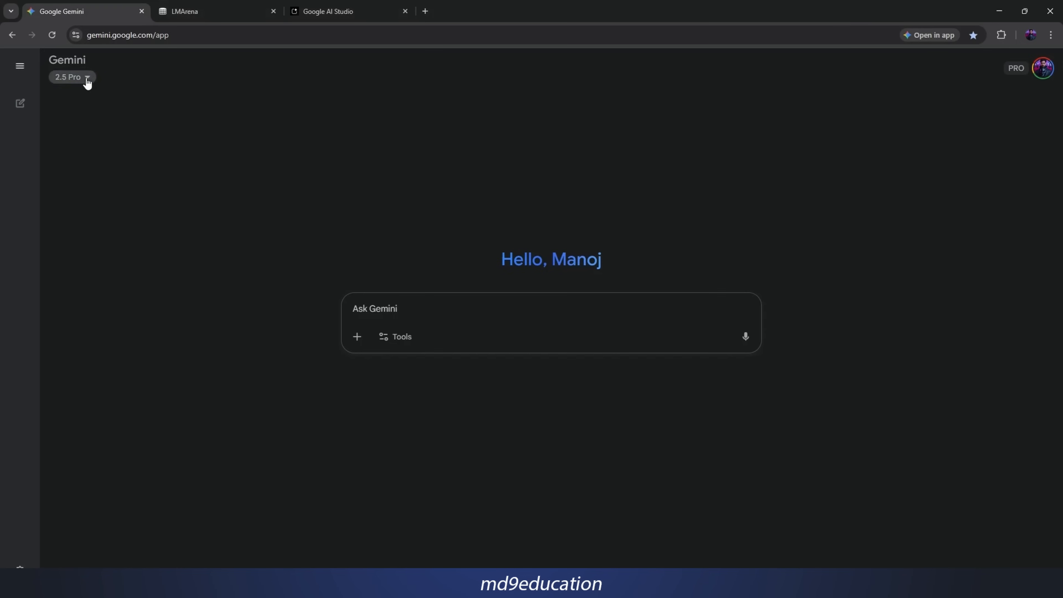
Switch the Gemini model to 2.5 Flash and enable the Image tool for the prompt.
{"action": "left_click", "coordinate": [80, 77]}
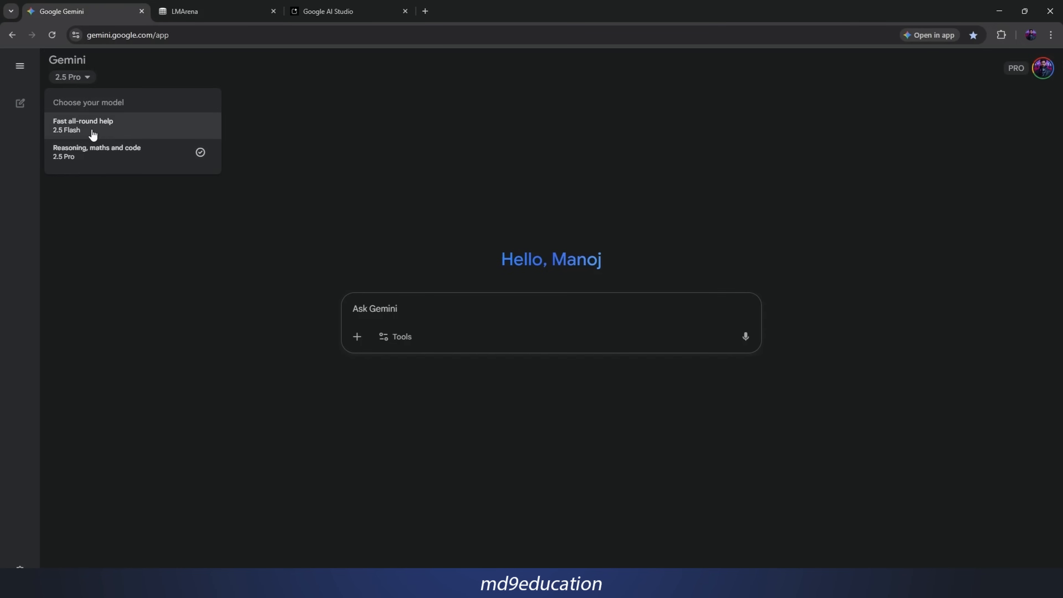
{"action": "left_click", "coordinate": [108, 133]}
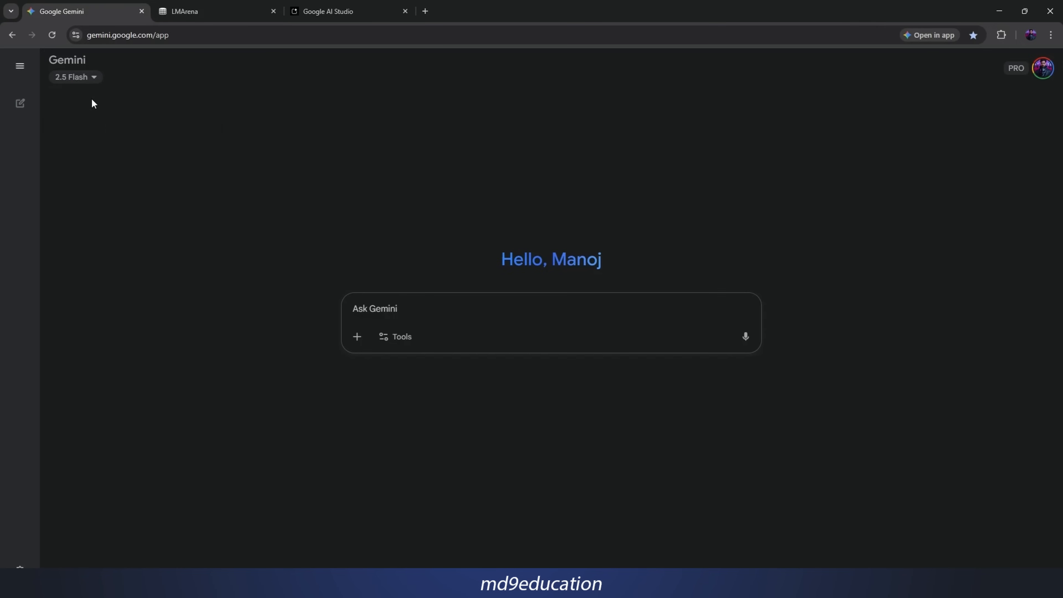
{"action": "left_click", "coordinate": [386, 339]}
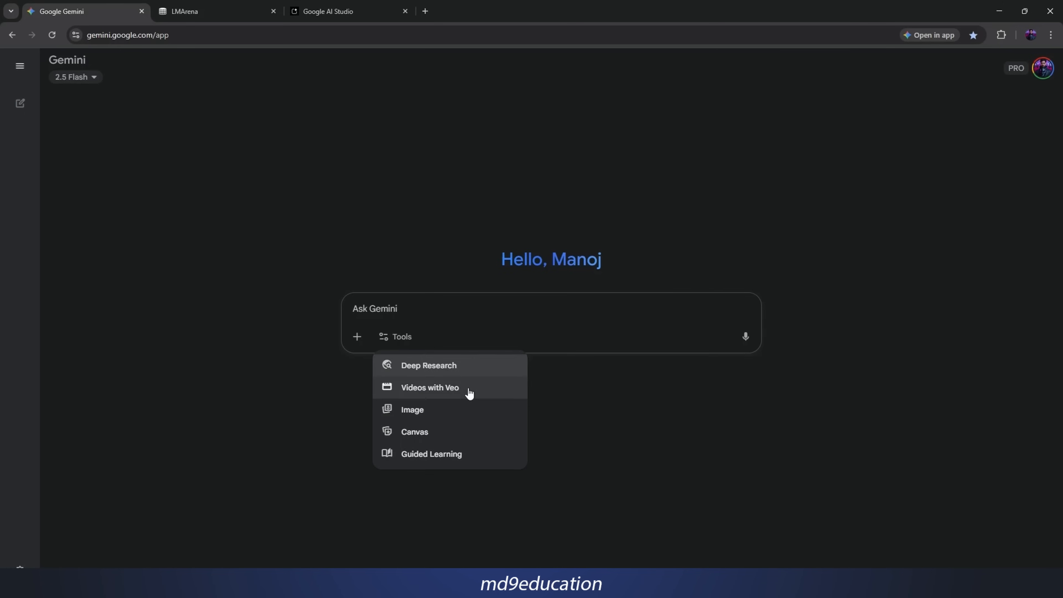
{"action": "left_click", "coordinate": [416, 410]}
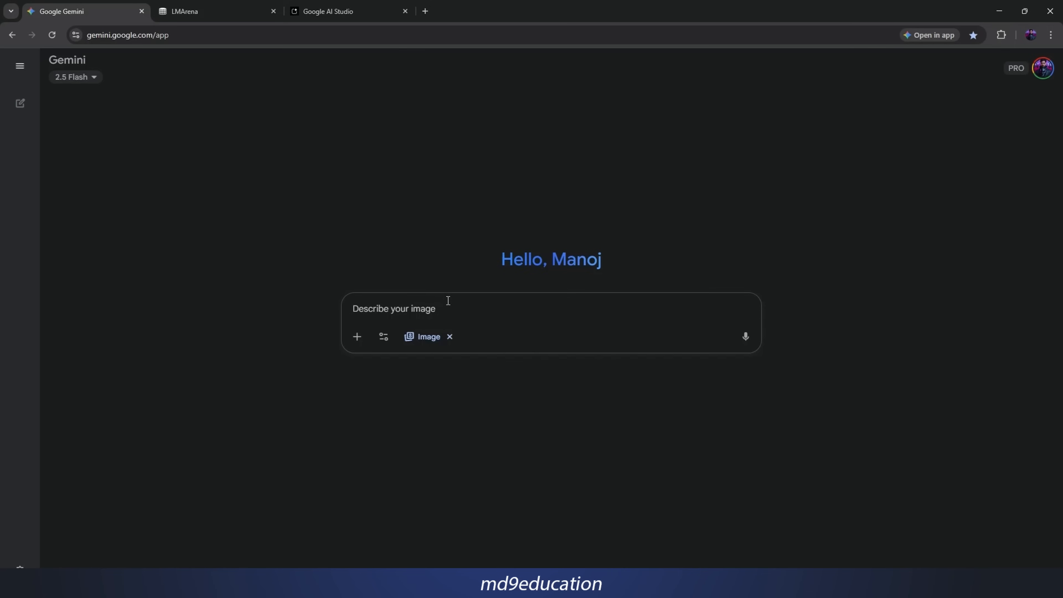
Switch to LMArena and turn on image generation for the prompt.
{"action": "left_click", "coordinate": [180, 8]}
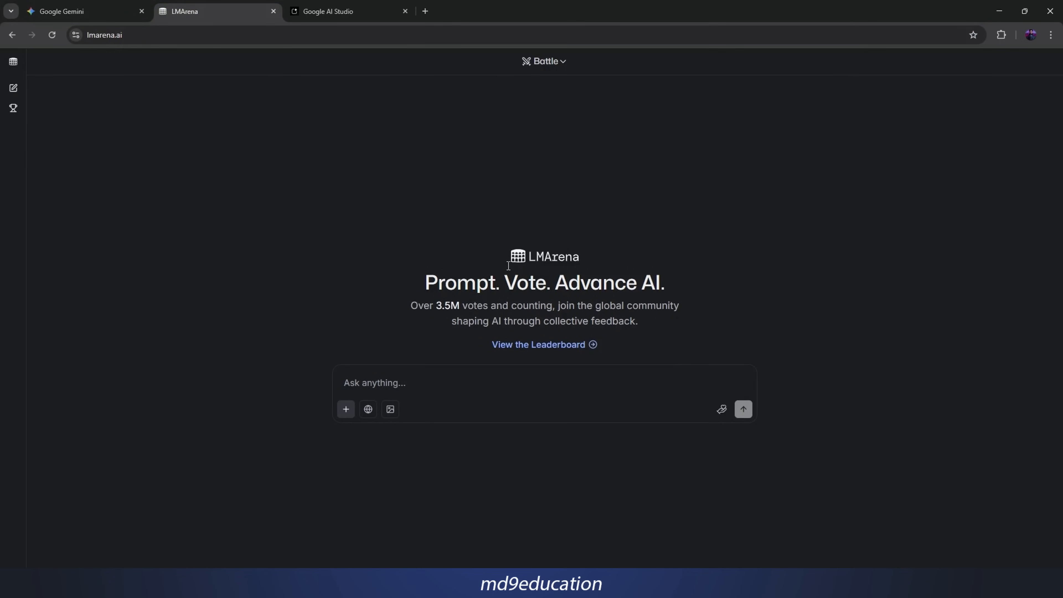
{"action": "left_click", "coordinate": [390, 409]}
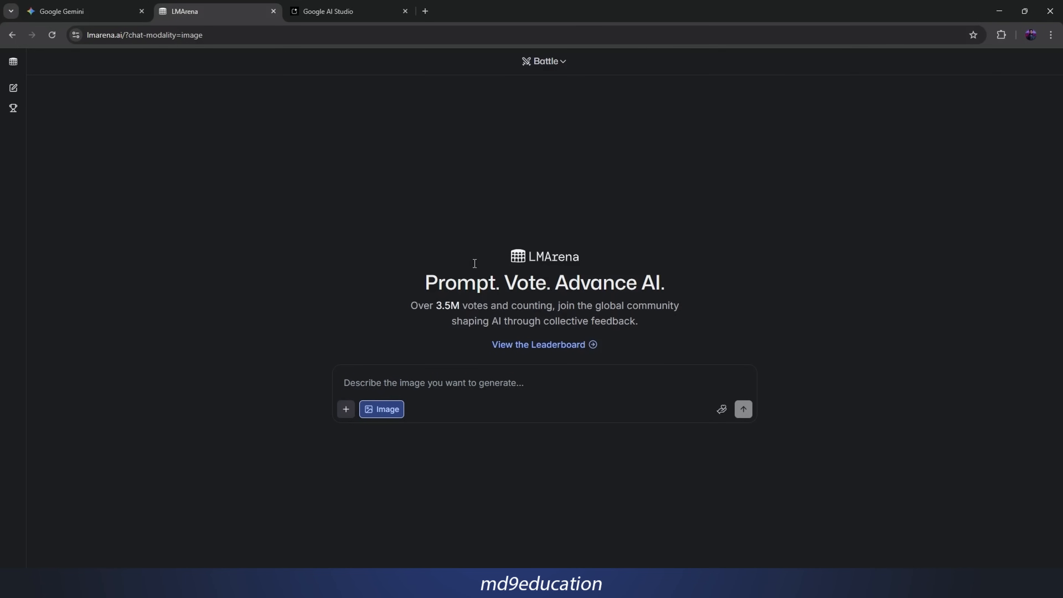
Switch to Google AI Studio and open a Nano Banana chat from the generative media models.
{"action": "left_click", "coordinate": [356, 12]}
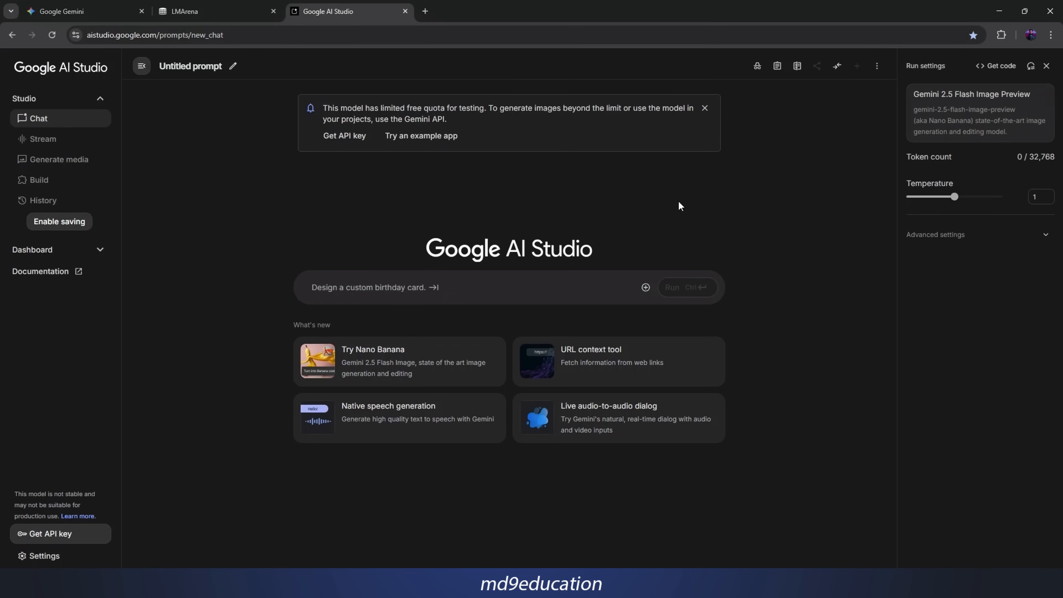
{"action": "left_click", "coordinate": [30, 119]}
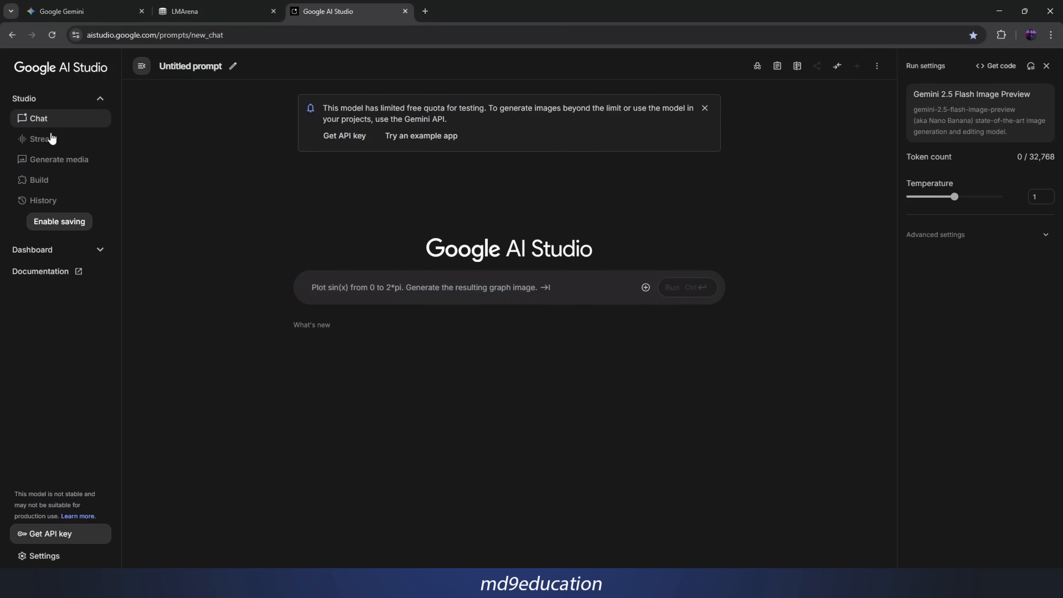
{"action": "left_click", "coordinate": [40, 119]}
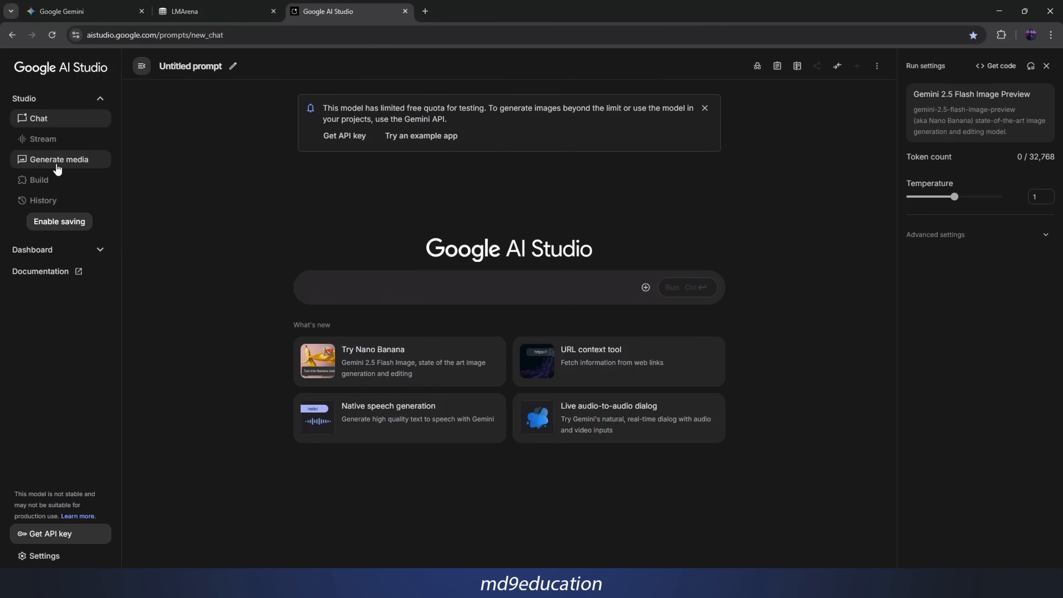
{"action": "left_click", "coordinate": [67, 165]}
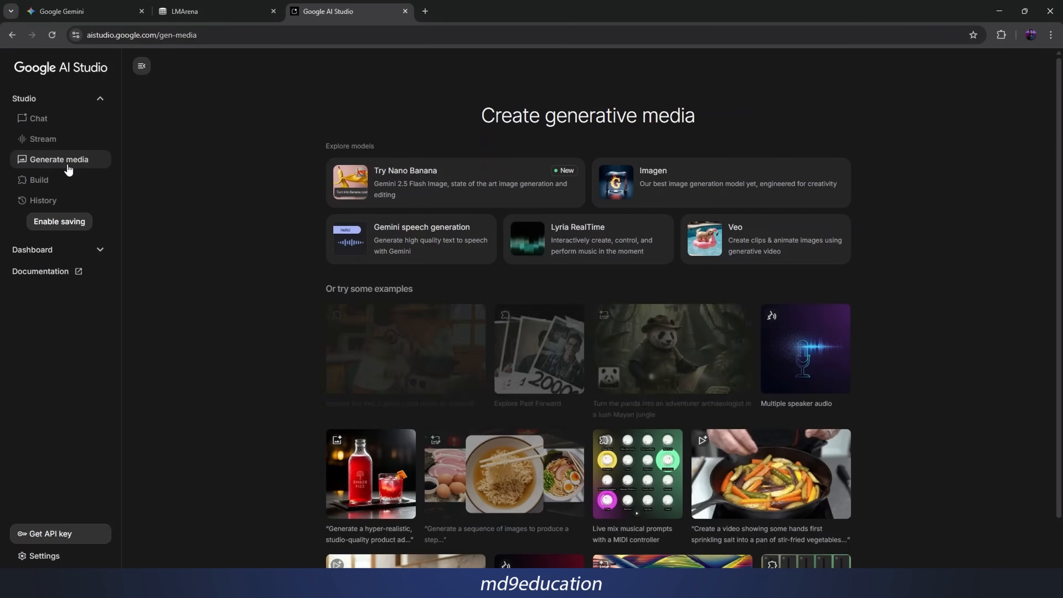
{"action": "left_click", "coordinate": [441, 181]}
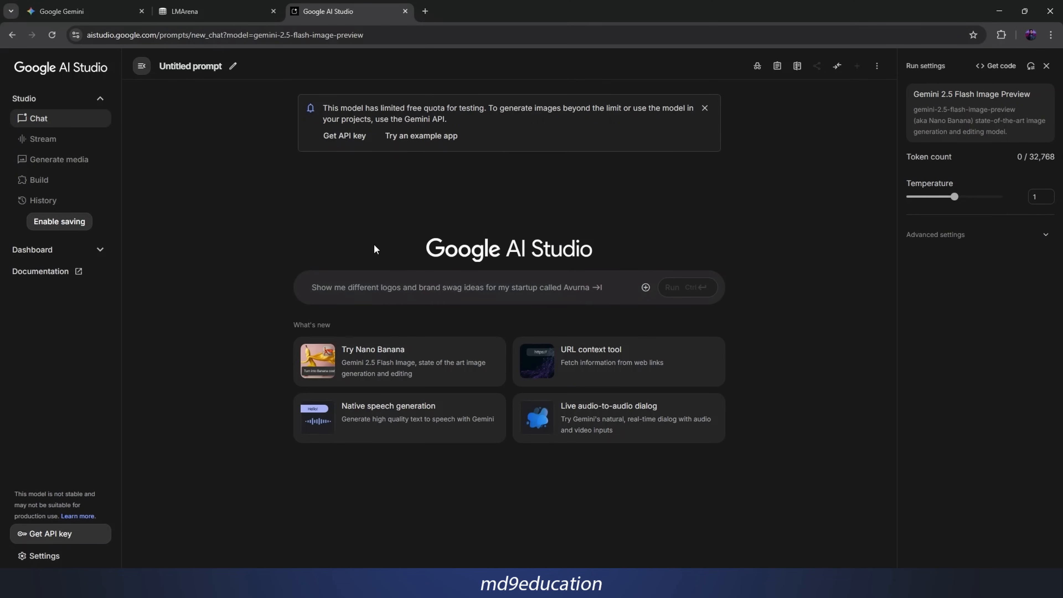
Open the Past Forward example app from the generative media gallery.
{"action": "left_click", "coordinate": [54, 165]}
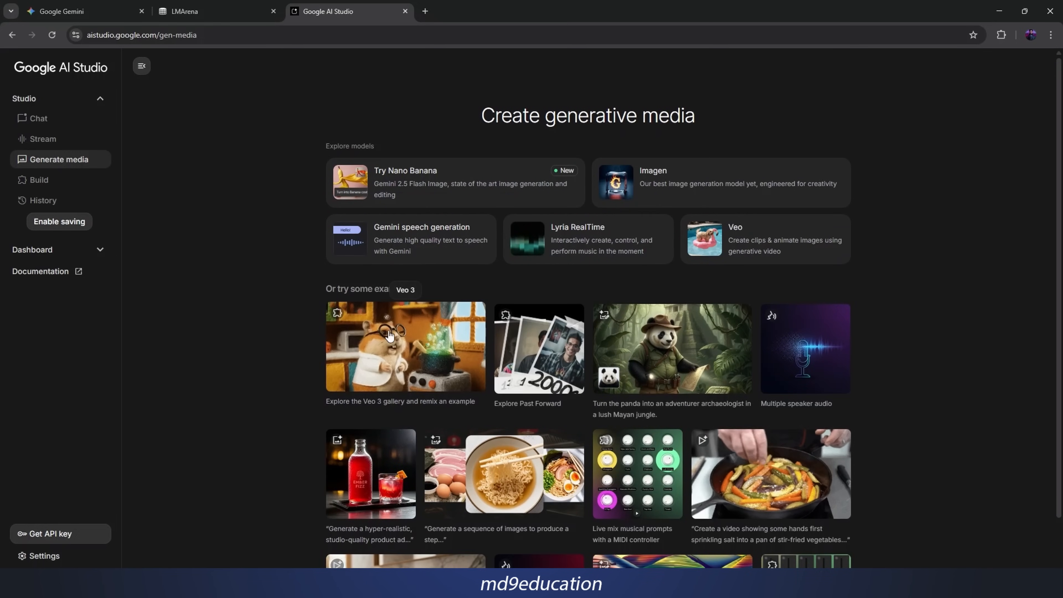
{"action": "scroll", "coordinate": [934, 375], "scroll_direction": "down", "scroll_amount": 2}
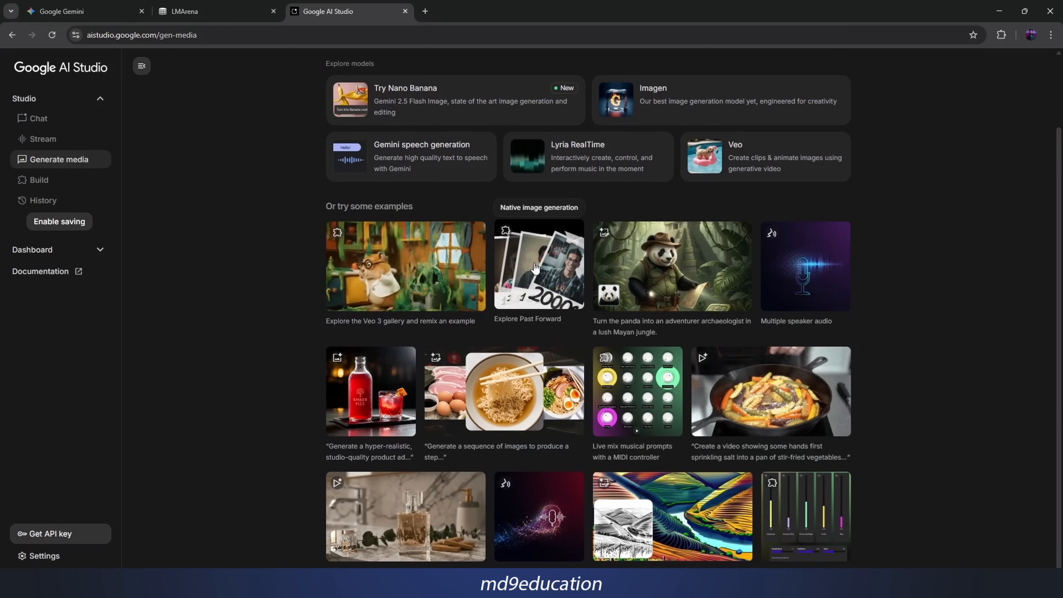
{"action": "left_click", "coordinate": [550, 292]}
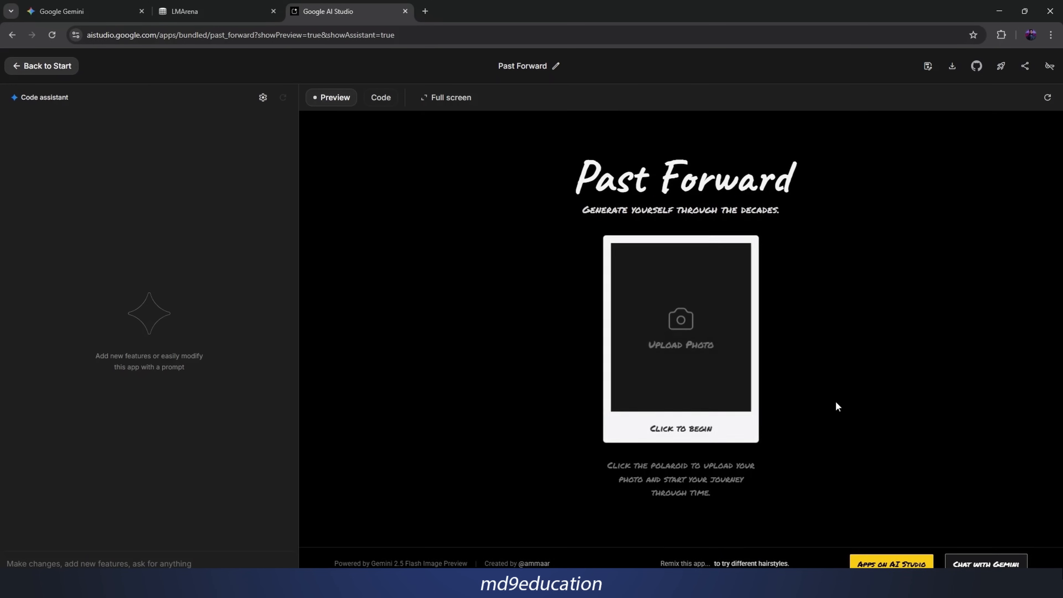
Upload a portrait photo to Past Forward and generate its versions through the decades.
{"action": "left_click", "coordinate": [650, 382]}
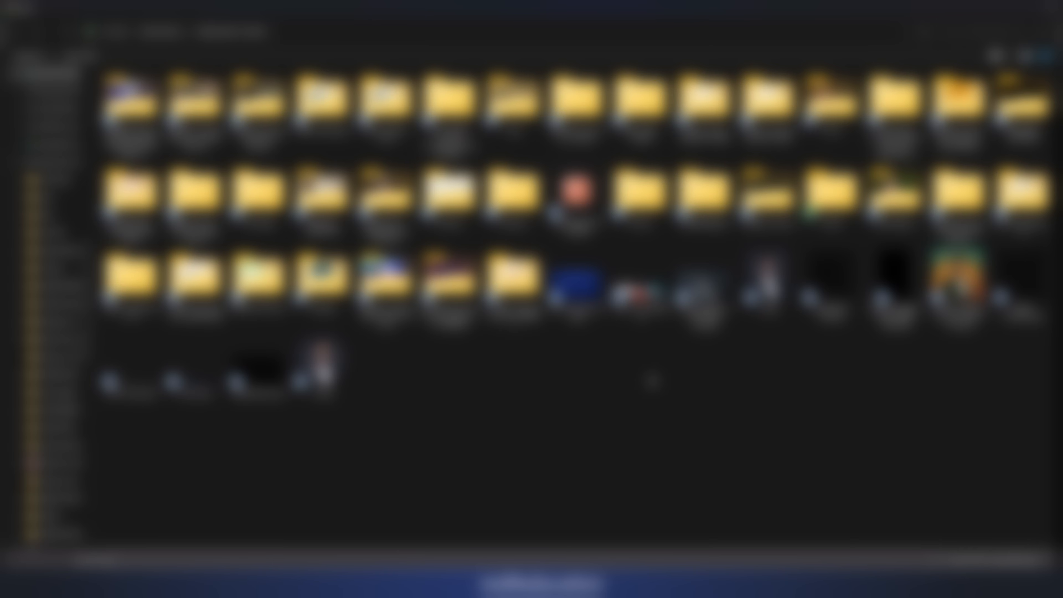
{"action": "double_click", "coordinate": [754, 320]}
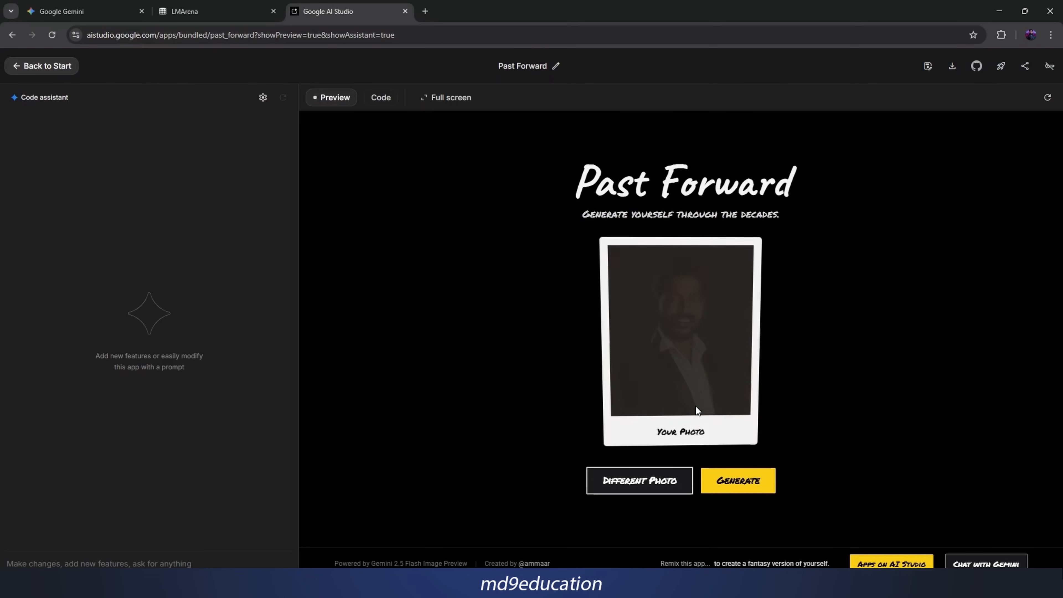
{"action": "left_click", "coordinate": [761, 487]}
Look over the generated decade portraits and download them as an album.
{"action": "scroll", "coordinate": [856, 438], "scroll_direction": "down", "scroll_amount": 1}
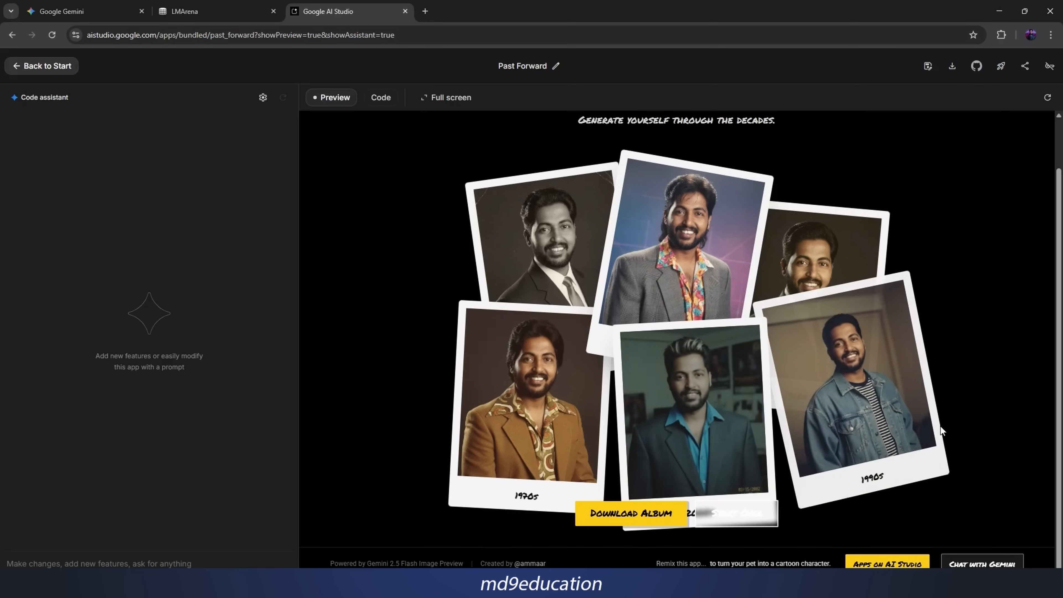
{"action": "scroll", "coordinate": [739, 428], "scroll_direction": "up", "scroll_amount": 2}
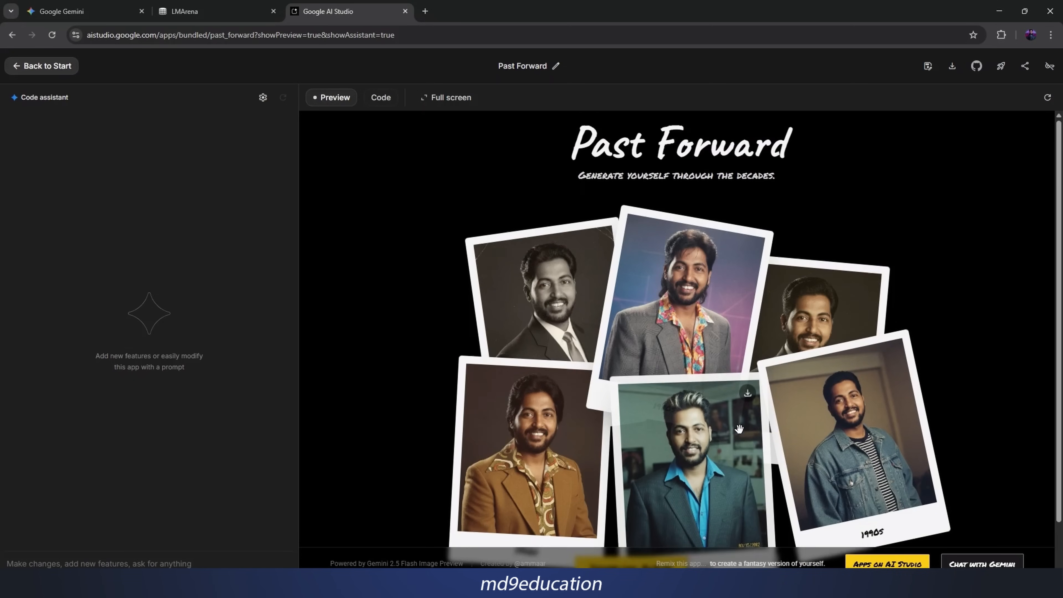
{"action": "scroll", "coordinate": [739, 428], "scroll_direction": "down", "scroll_amount": 2}
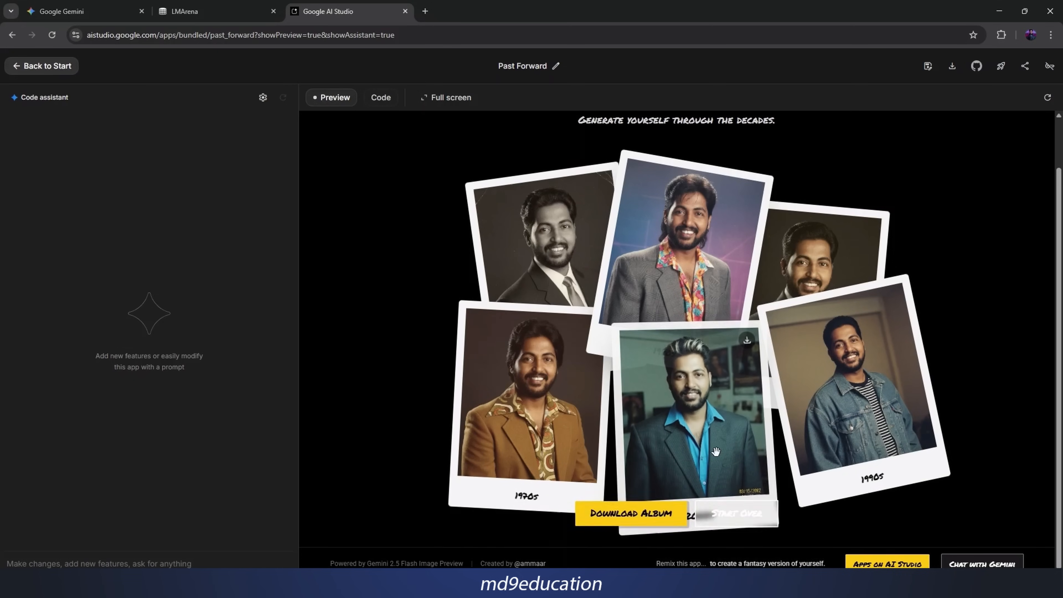
{"action": "left_click", "coordinate": [635, 521]}
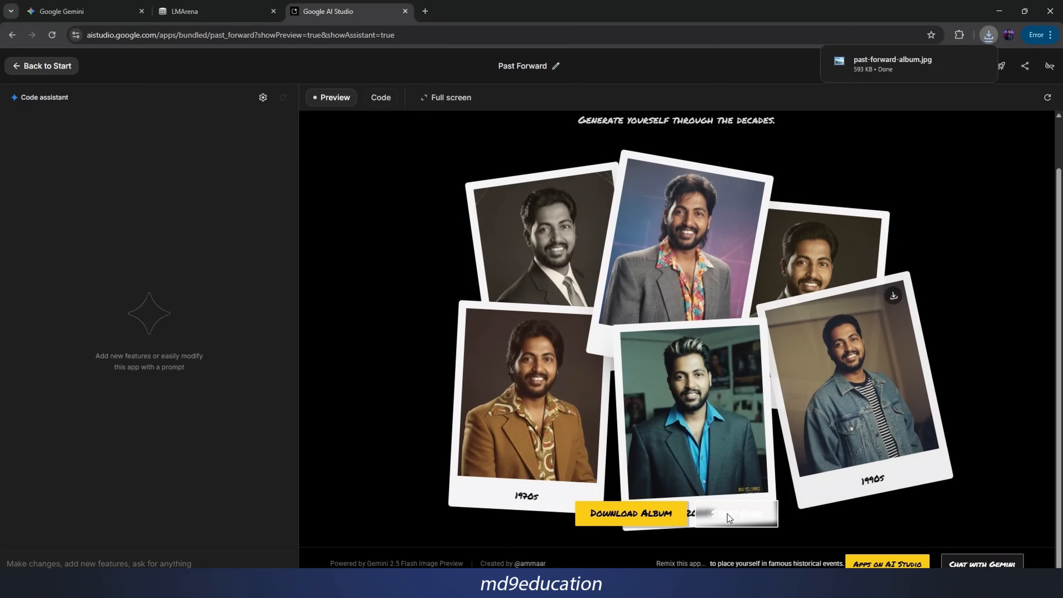
Open past-forward-album.jpg in Windows Photo Viewer, examine the portraits from the 1950s to the 2000s up close, and close the viewer.
{"action": "left_click", "coordinate": [894, 64]}
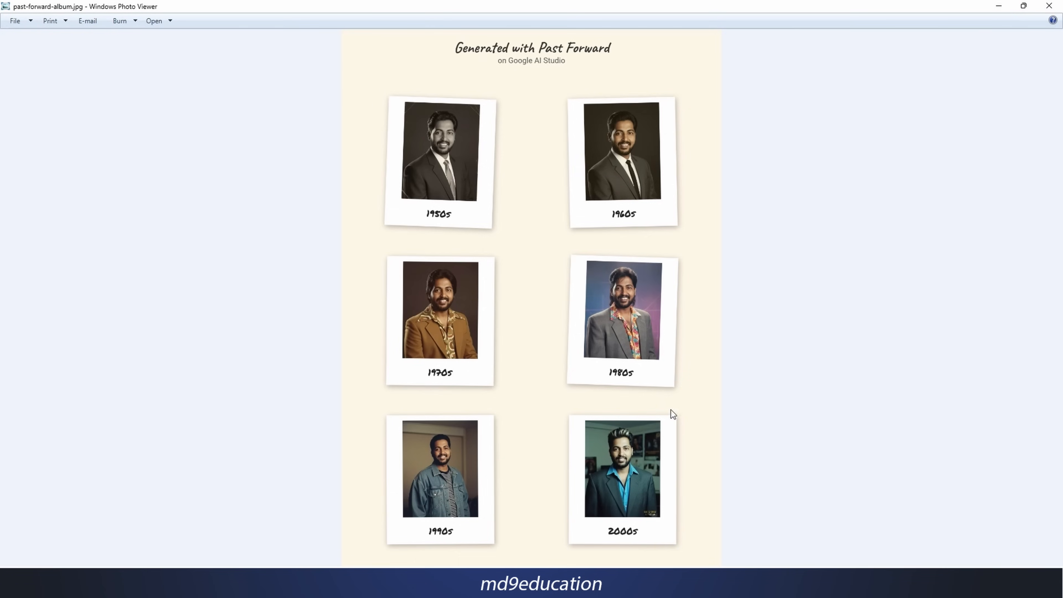
{"action": "scroll", "coordinate": [520, 214], "scroll_direction": "up", "scroll_amount": 4}
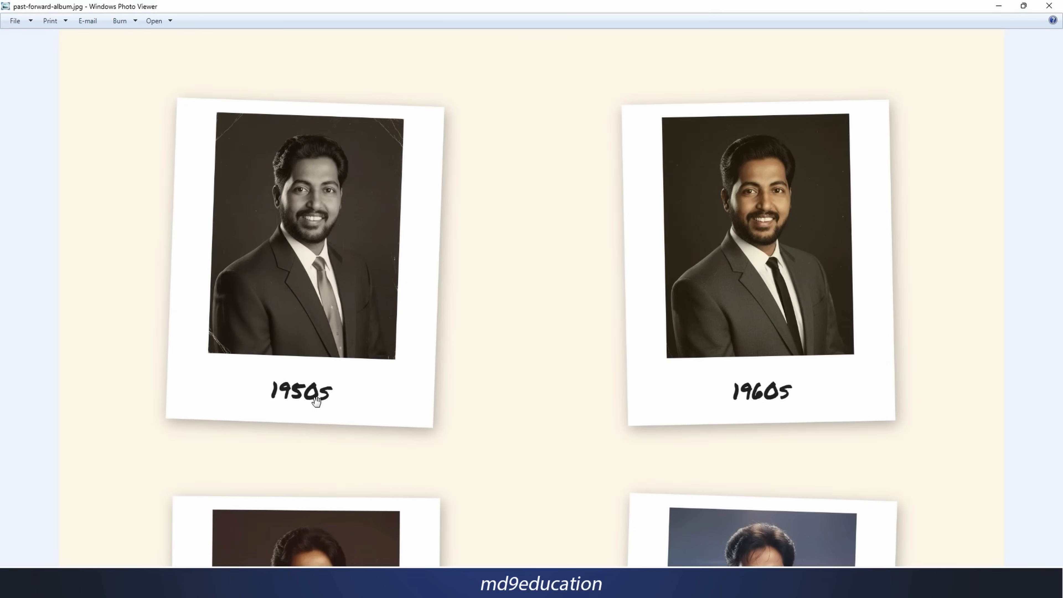
{"action": "left_click_drag", "start_coordinate": [846, 413], "coordinate": [776, 215]}
{"action": "left_click_drag", "start_coordinate": [759, 420], "coordinate": [751, 346]}
{"action": "left_click_drag", "start_coordinate": [397, 520], "coordinate": [362, 426]}
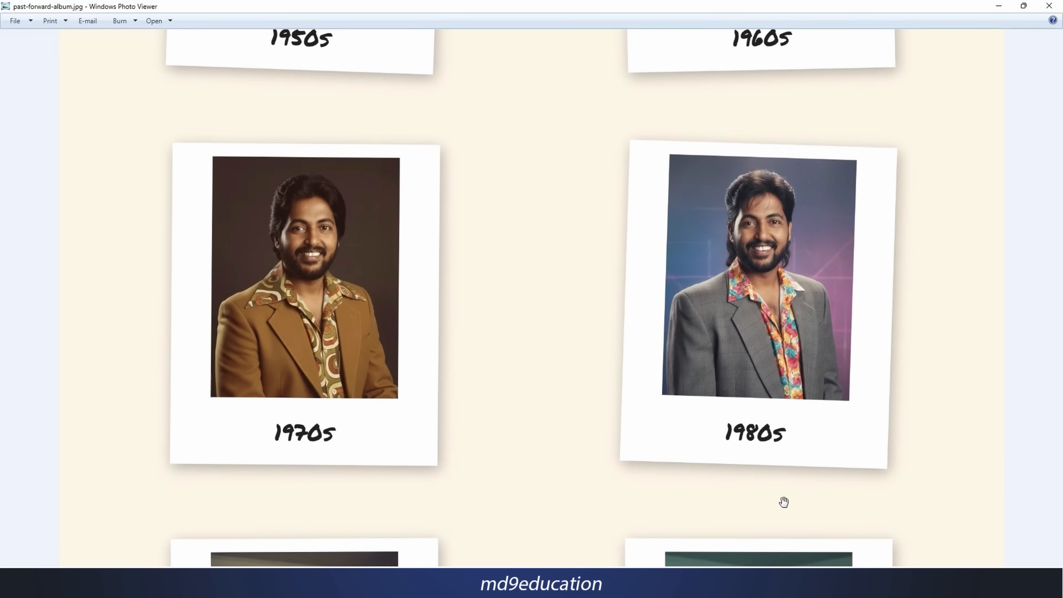
{"action": "left_click_drag", "start_coordinate": [809, 469], "coordinate": [846, 281]}
{"action": "left_click_drag", "start_coordinate": [492, 422], "coordinate": [482, 264]}
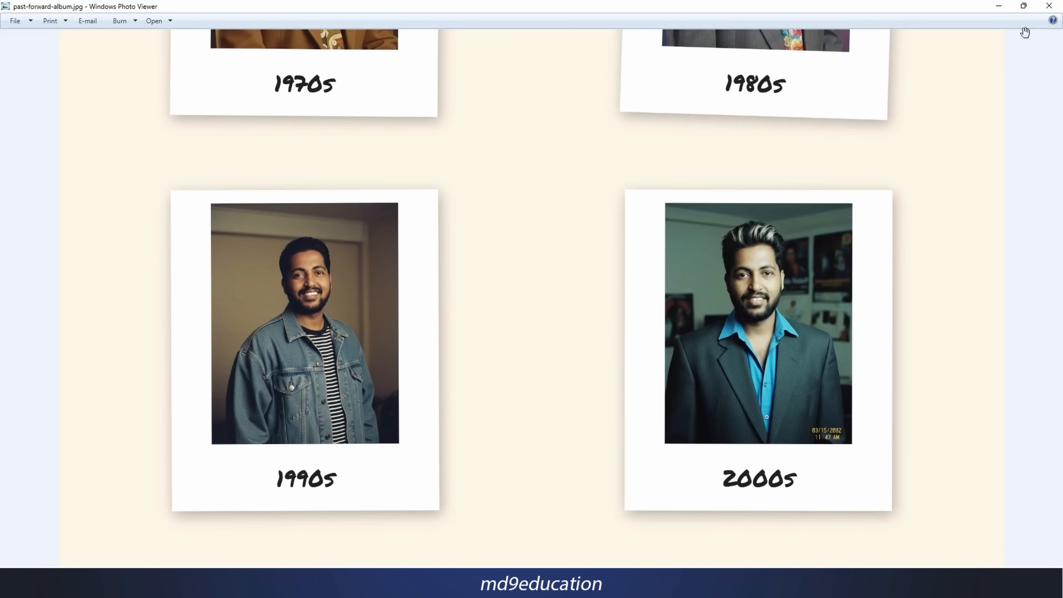
{"action": "left_click", "coordinate": [1050, 6]}
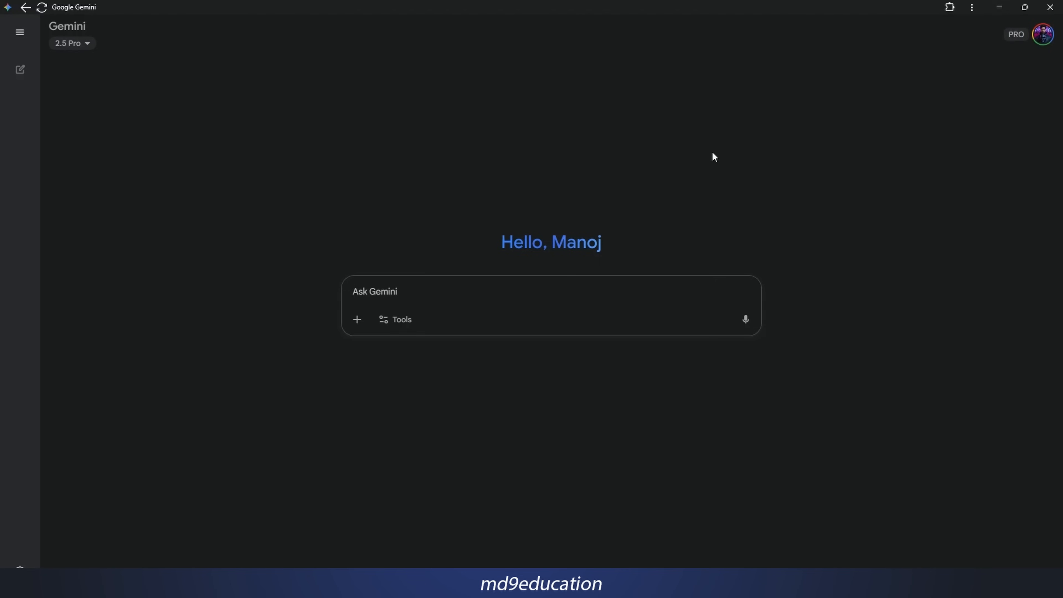
In the Gemini app window, select the 2.5 Flash model and enable the Image tool.
{"action": "left_click", "coordinate": [92, 47]}
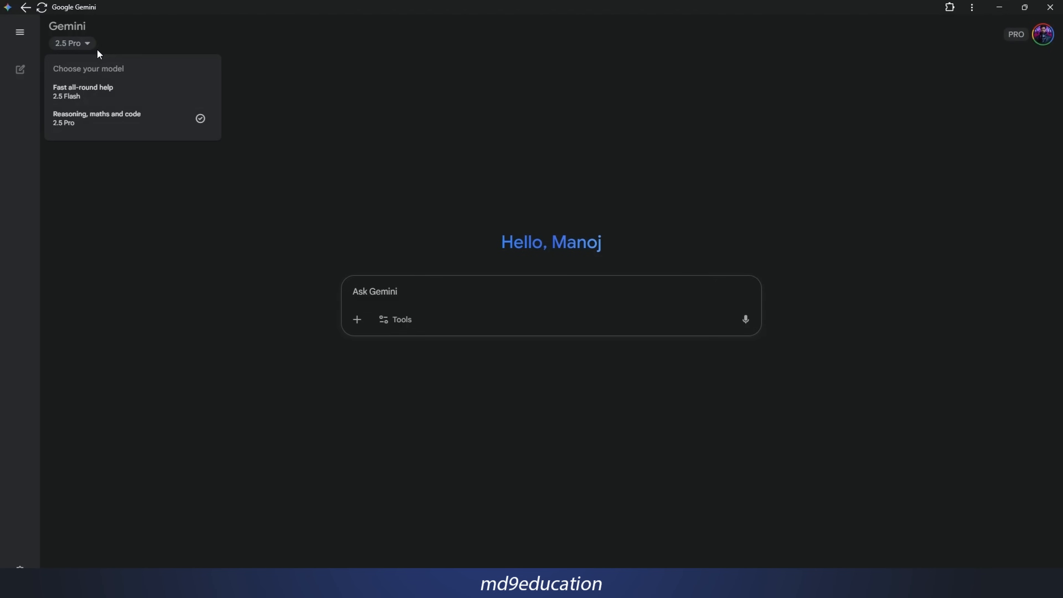
{"action": "left_click", "coordinate": [84, 100]}
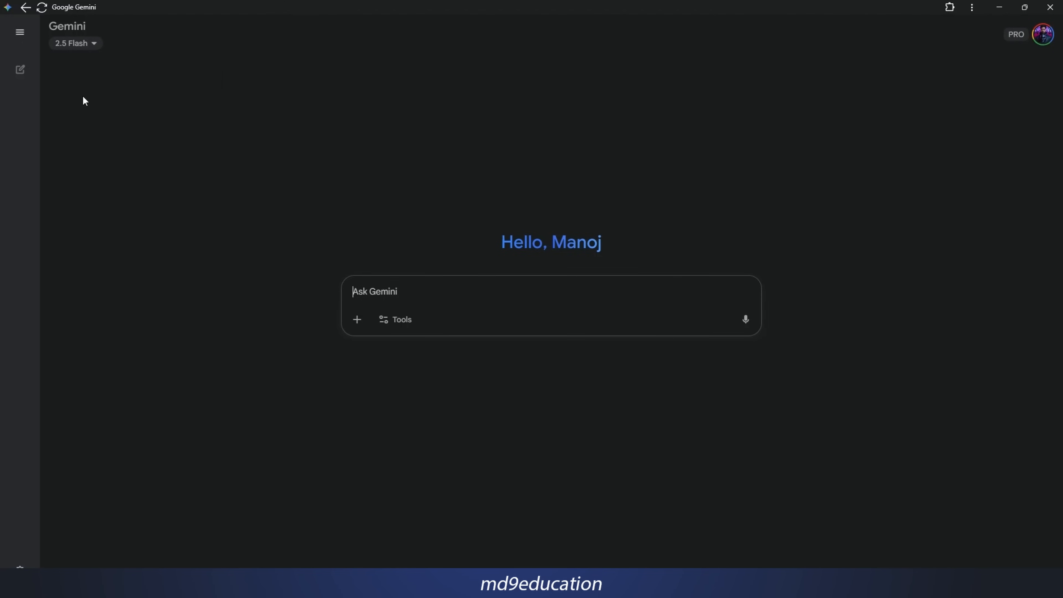
{"action": "left_click", "coordinate": [395, 323]}
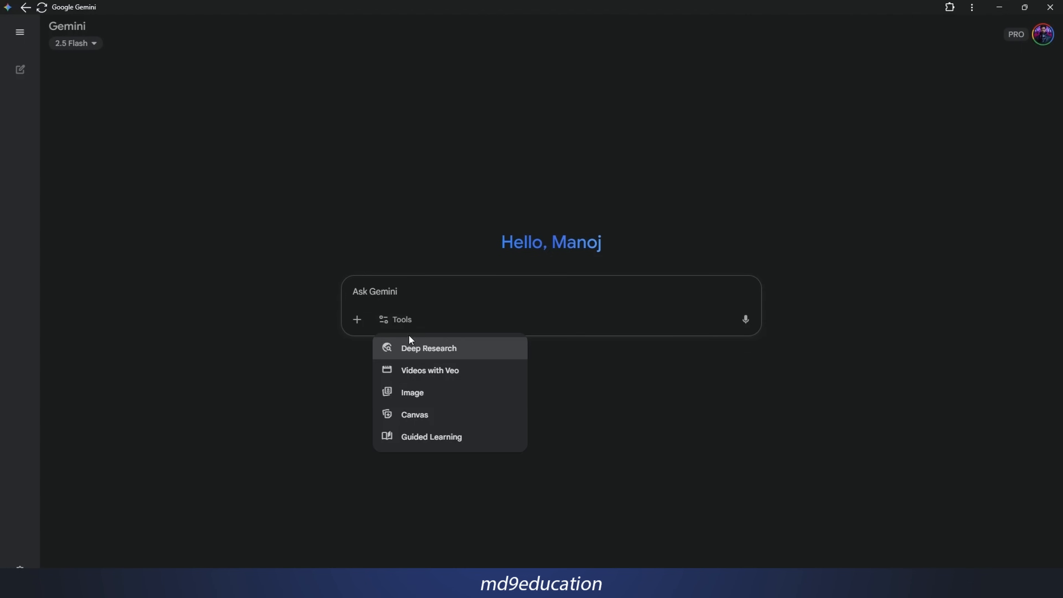
{"action": "left_click", "coordinate": [445, 401]}
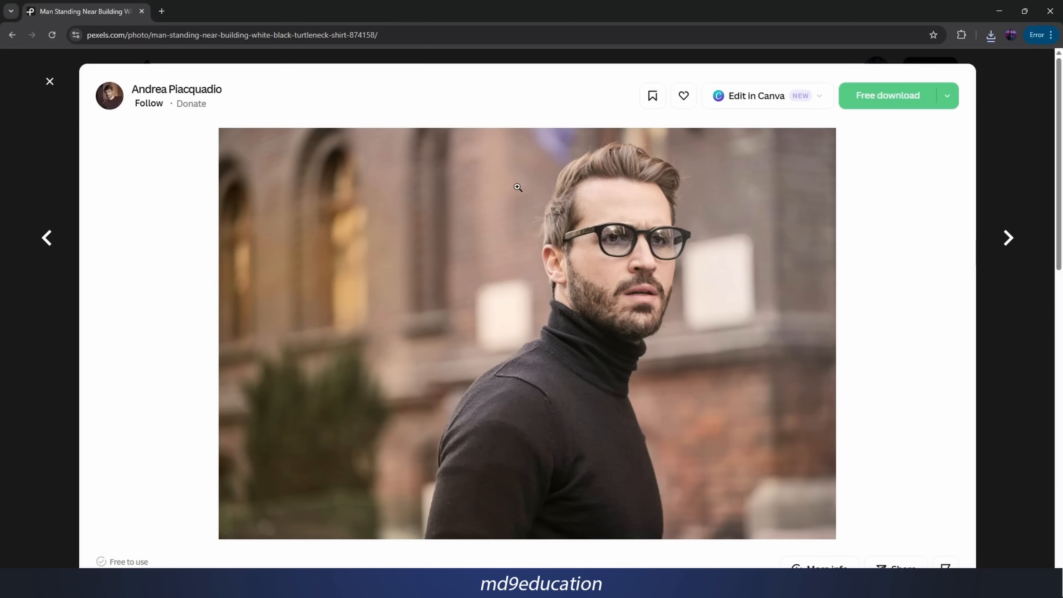
Copy the Pexels photo of the man in a turtleneck into Gemini and submit "Transform this pic into a stunningly accurate sculpture.".
{"action": "right_click", "coordinate": [606, 203]}
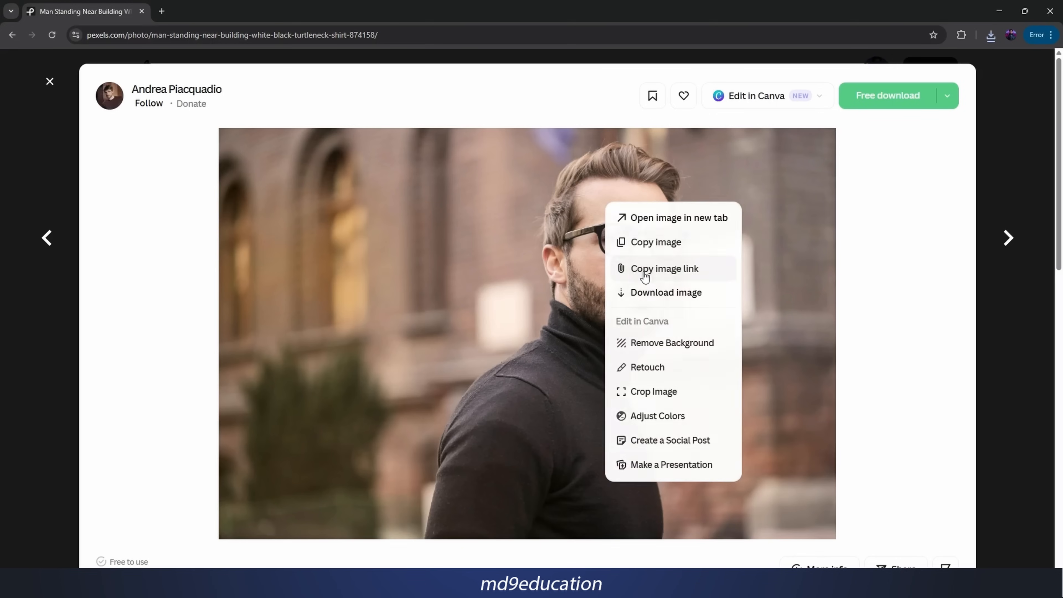
{"action": "left_click", "coordinate": [672, 243]}
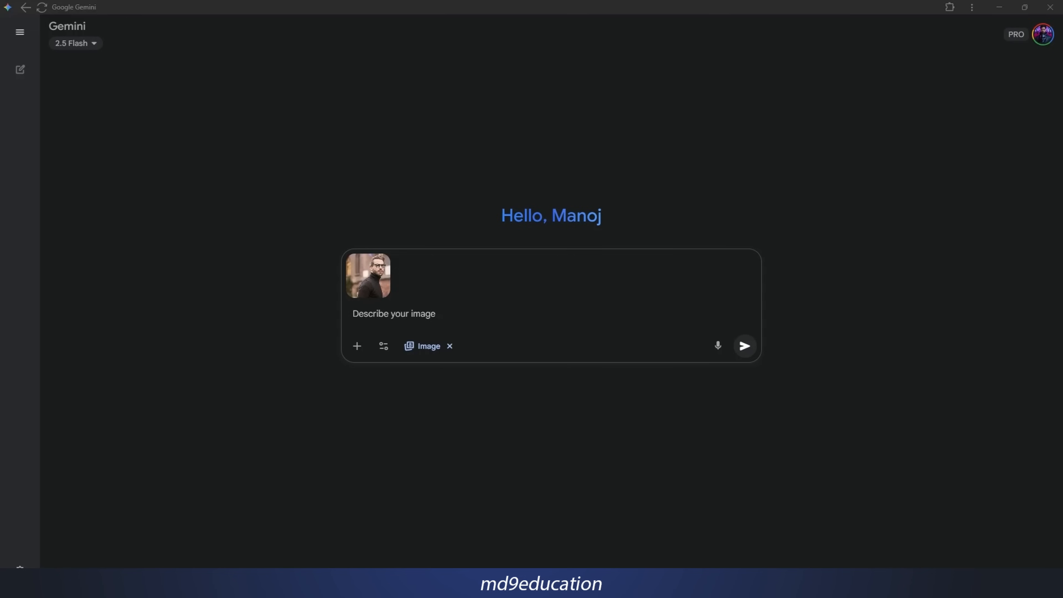
{"action": "key", "text": "ctrl+v"}
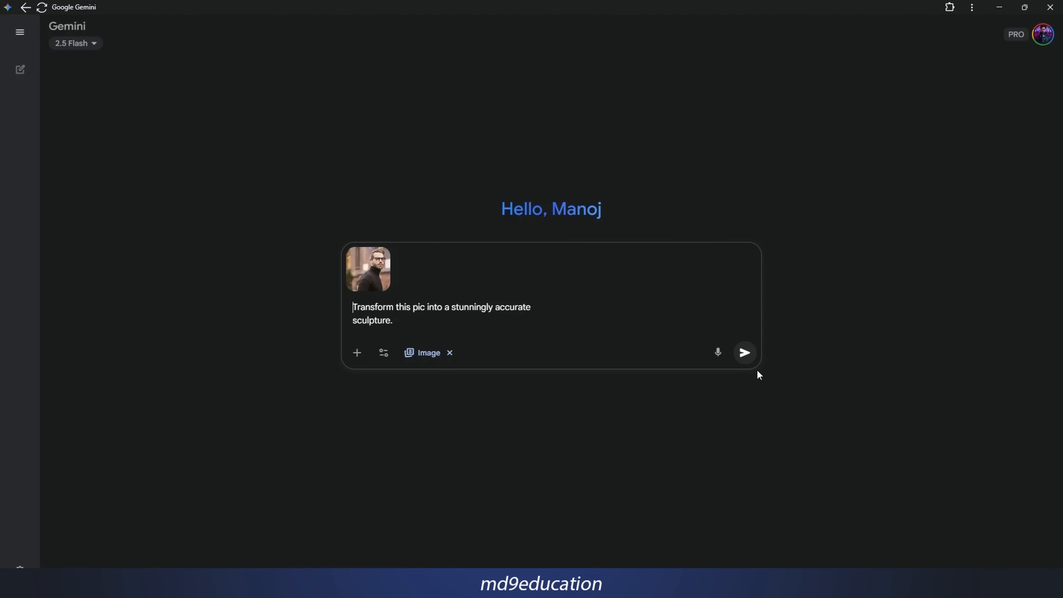
{"action": "left_click", "coordinate": [744, 355]}
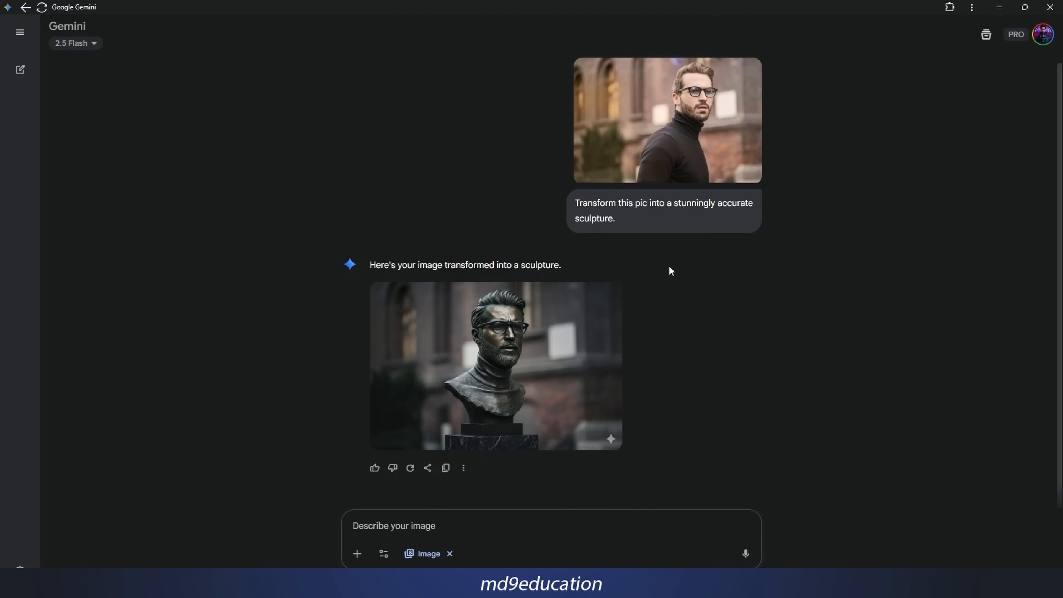
View the generated sculpture image enlarged, and return to the chat.
{"action": "left_click", "coordinate": [538, 356]}
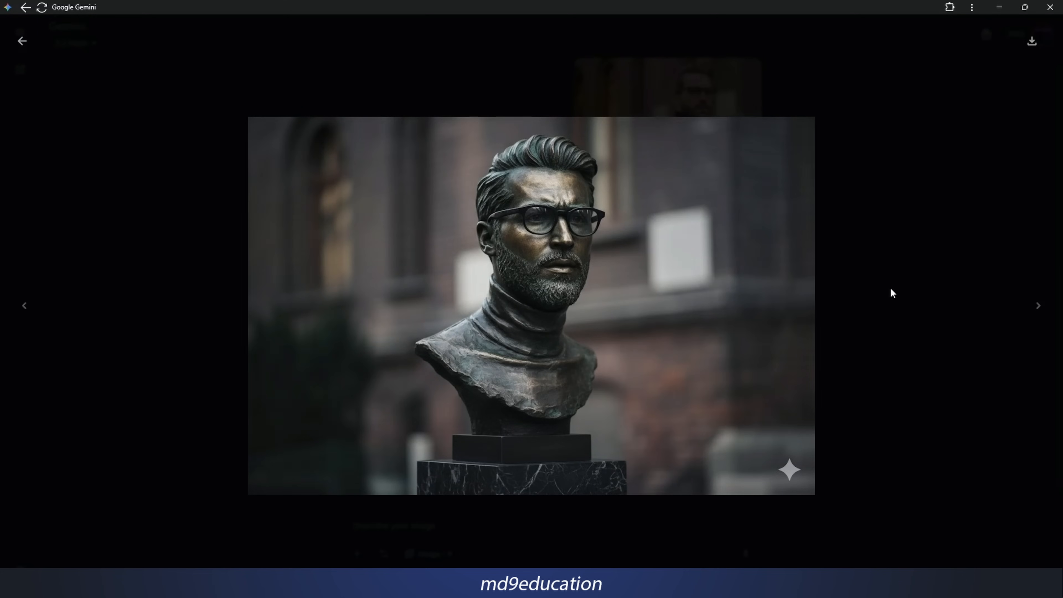
{"action": "left_click", "coordinate": [921, 249]}
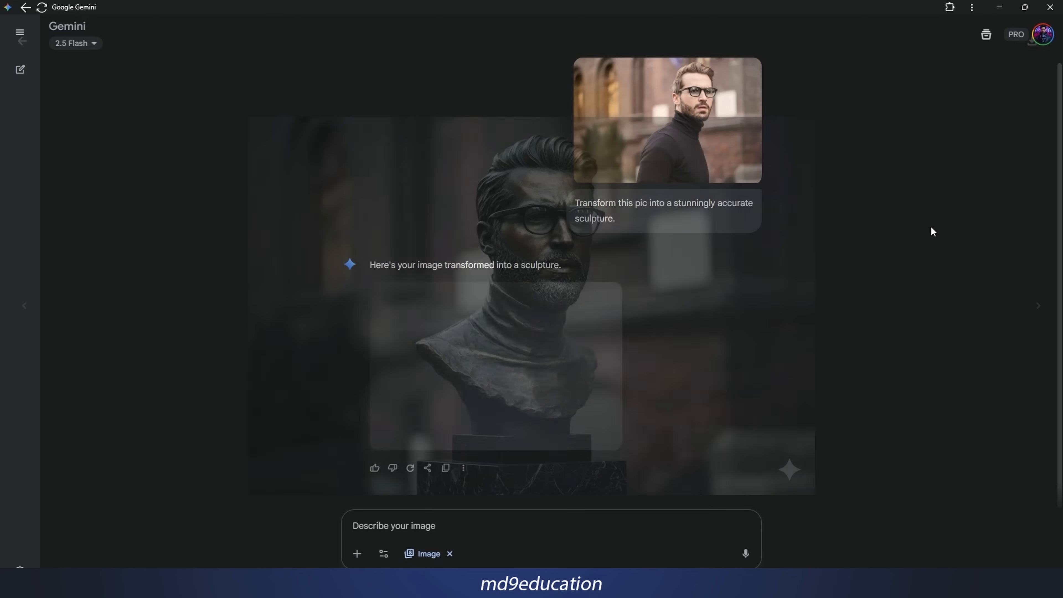
Copy the original photo of the man in the turtleneck from the chat and attach it to a new message.
{"action": "right_click", "coordinate": [652, 114]}
{"action": "left_click", "coordinate": [652, 114]}
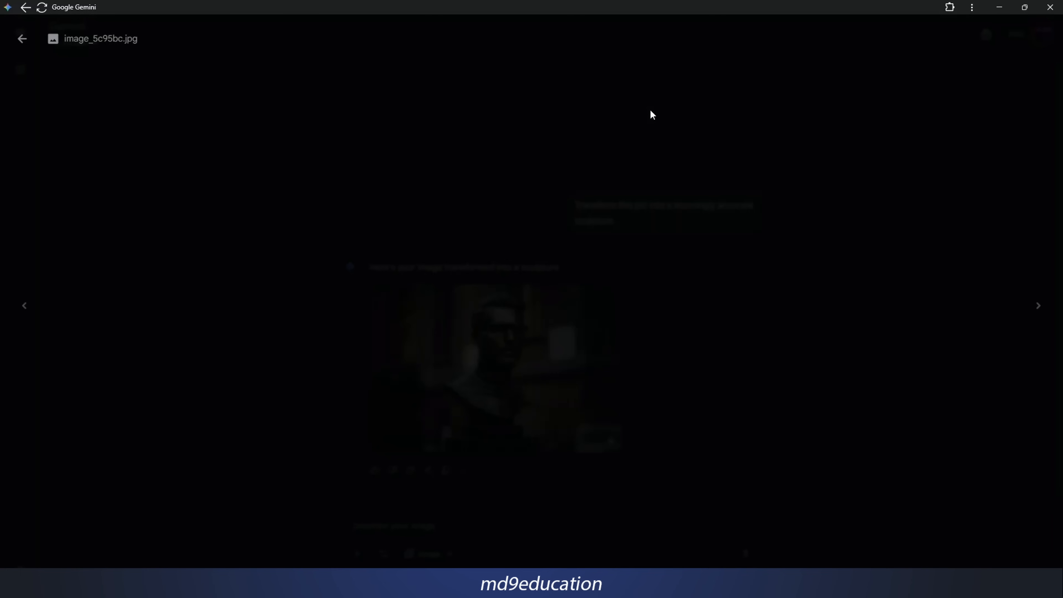
{"action": "right_click", "coordinate": [582, 294]}
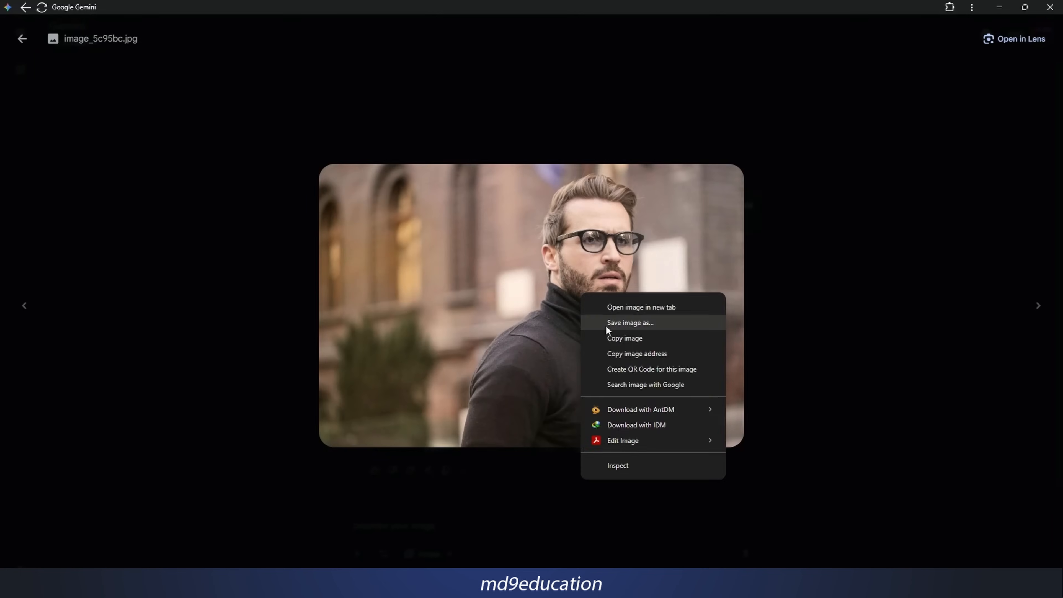
{"action": "left_click", "coordinate": [616, 338]}
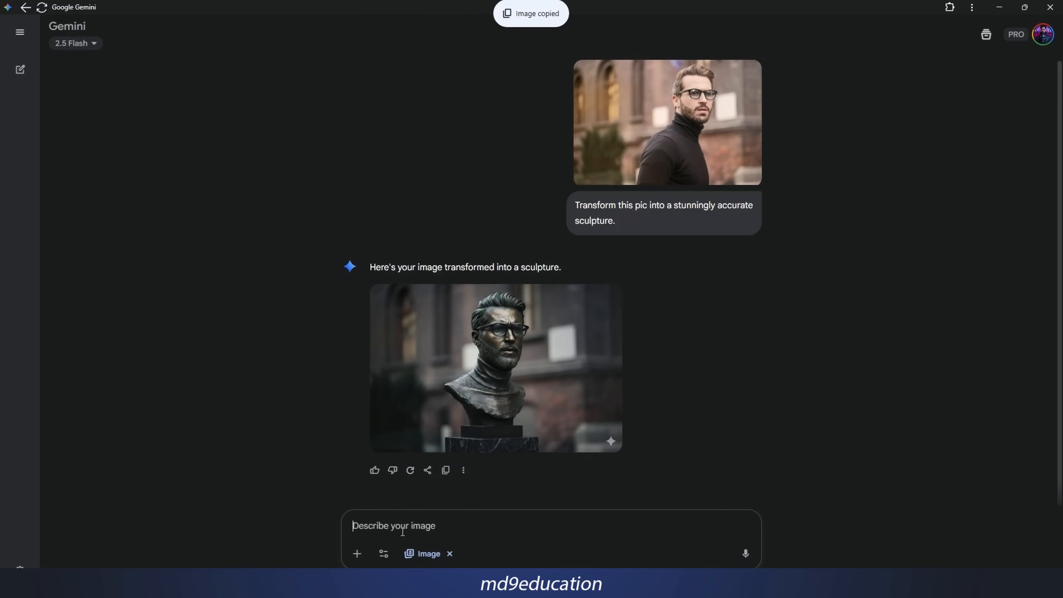
{"action": "key", "text": "ctrl+v"}
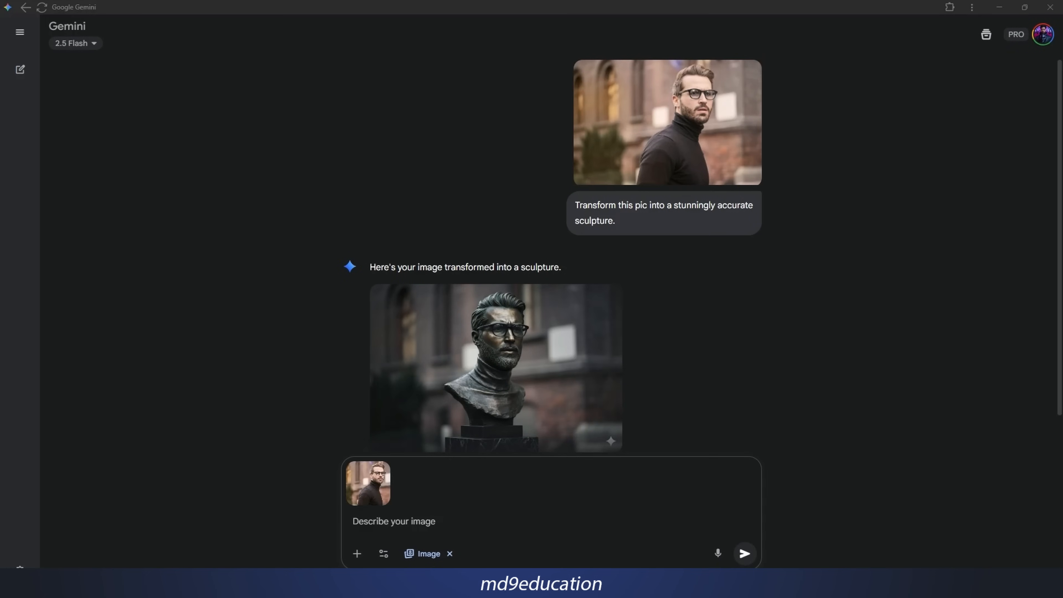
Submit "put this man on top of mountain in hiking gear, himalayas. epic backdrop." and view the generated image enlarged.
{"action": "left_click", "coordinate": [444, 521]}
{"action": "key", "text": "ctrl+v"}
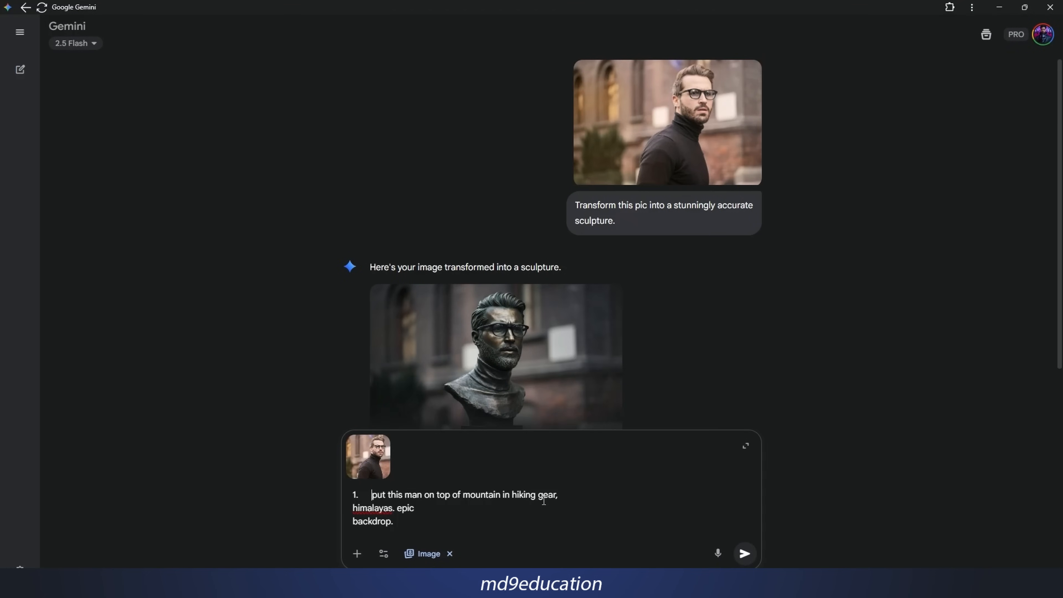
{"action": "key", "text": "BackSpace"}
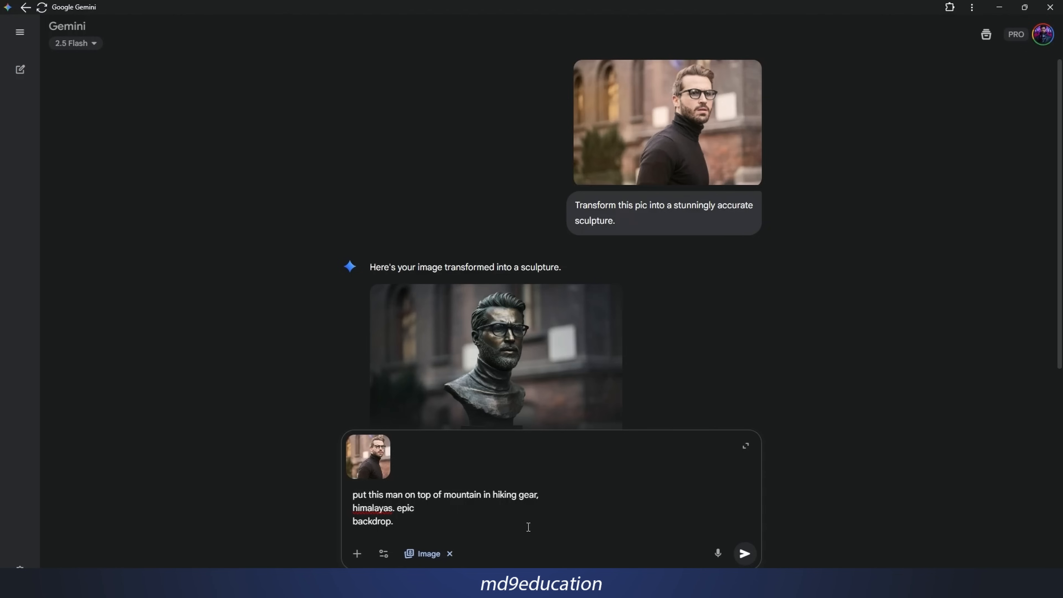
{"action": "left_click", "coordinate": [743, 554]}
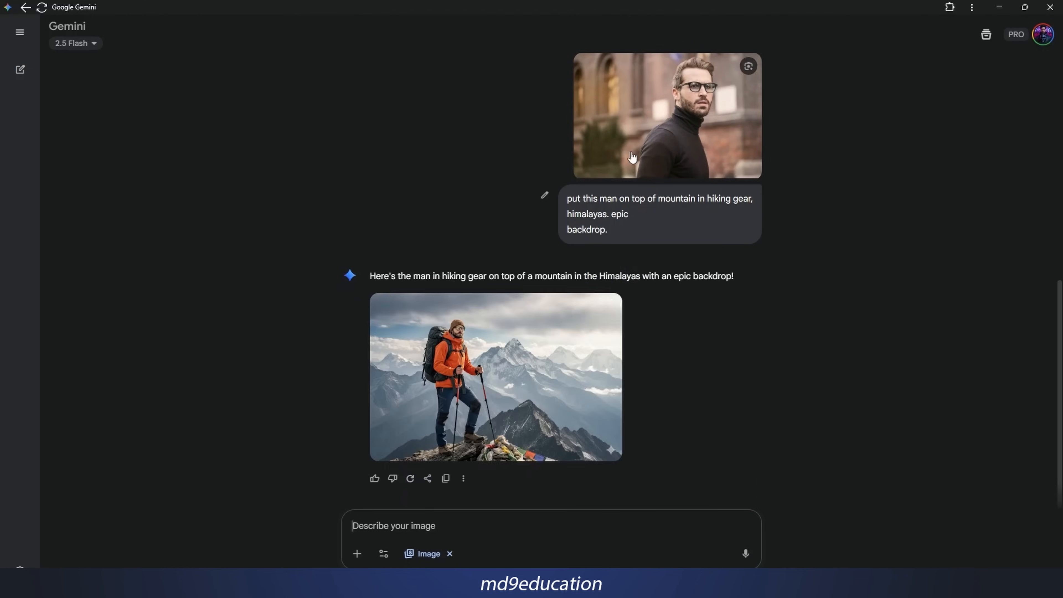
{"action": "left_click", "coordinate": [475, 361]}
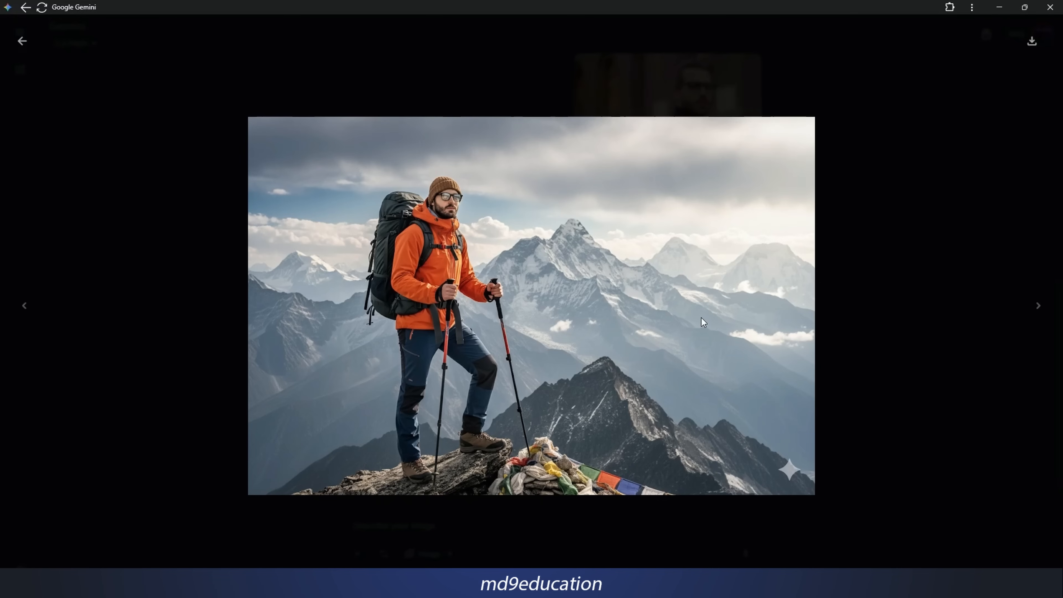
{"action": "left_click", "coordinate": [830, 294]}
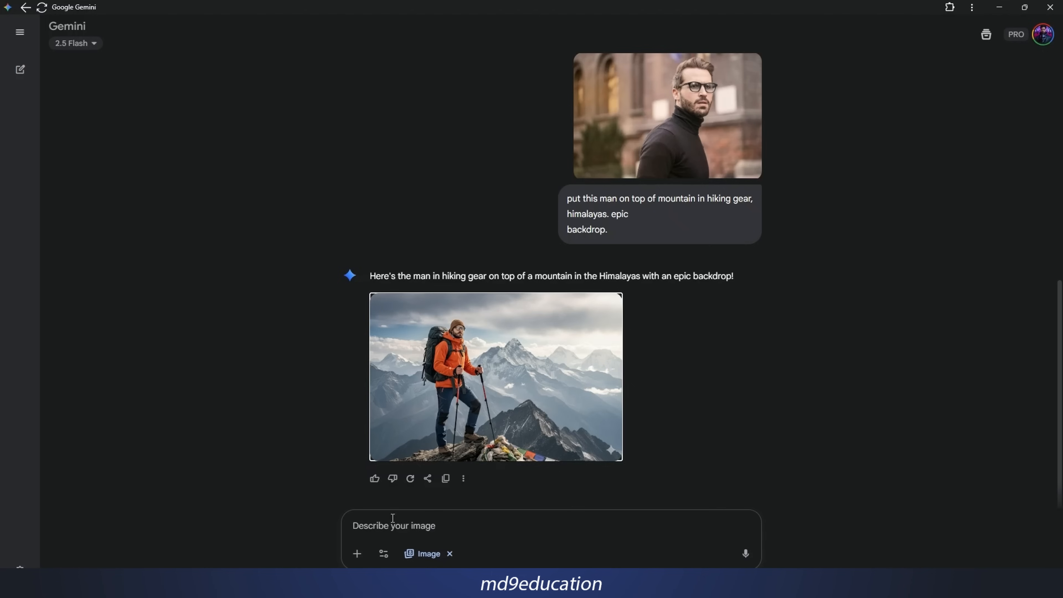
Paste the cracked old portrait of the girl into the message, view it full size in a new tab, and return to Gemini.
{"action": "key", "text": "ctrl+v"}
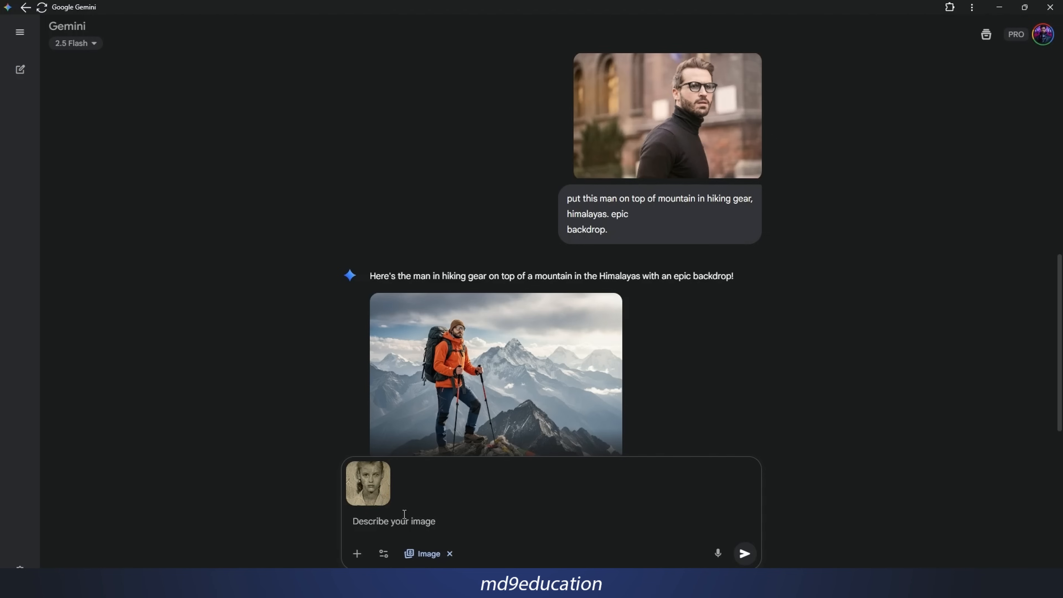
{"action": "right_click", "coordinate": [377, 493]}
{"action": "left_click", "coordinate": [414, 331]}
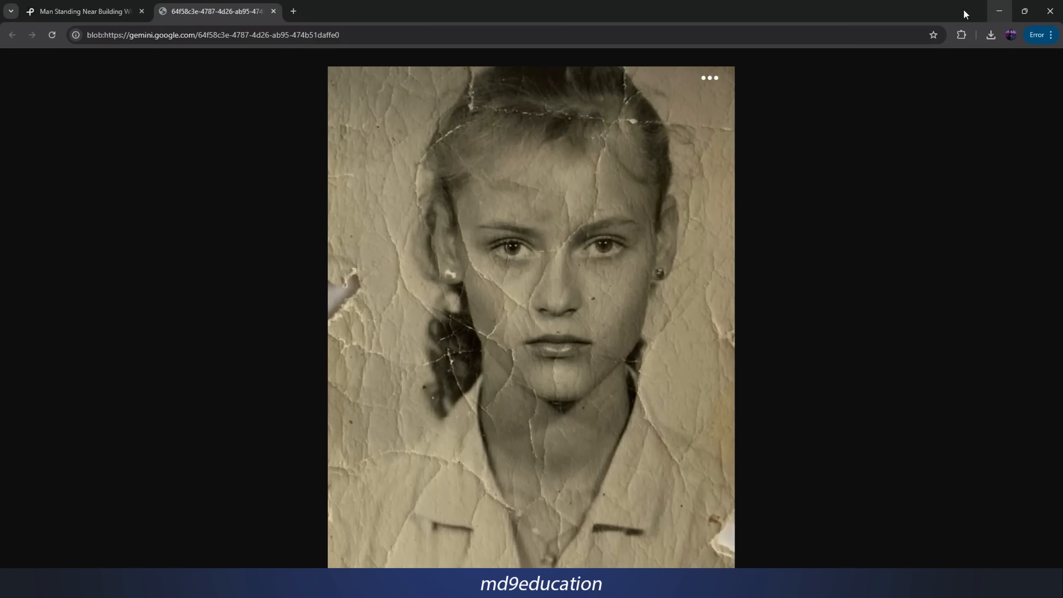
{"action": "left_click", "coordinate": [999, 11]}
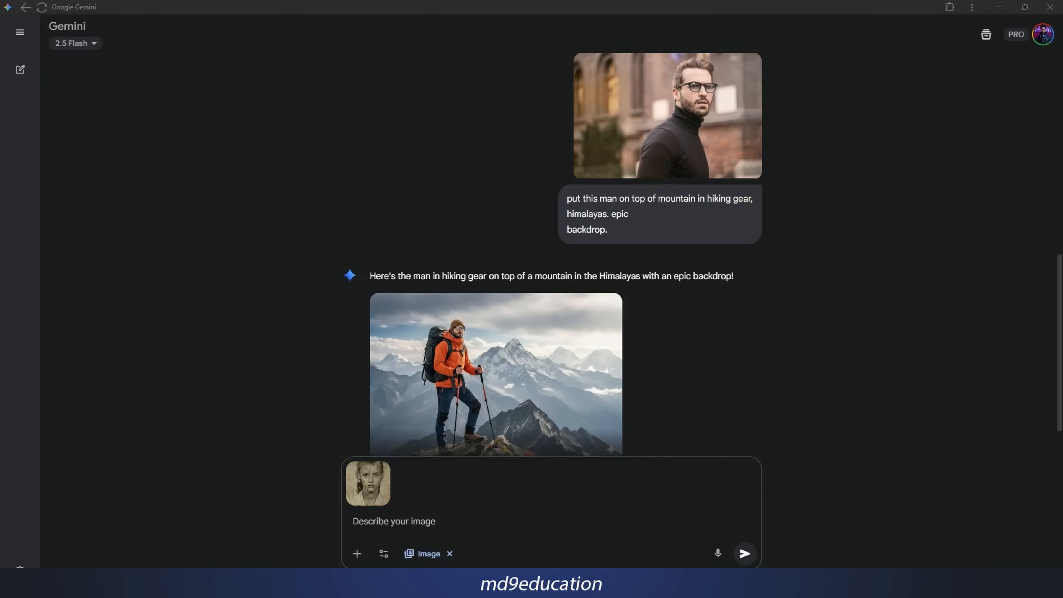
Submit "Restore this old damaged photo. Fix scratches, improve quality, enhance details, and colorize if needed" and view the restored portrait enlarged.
{"action": "left_click", "coordinate": [568, 532]}
{"action": "key", "text": "ctrl+v"}
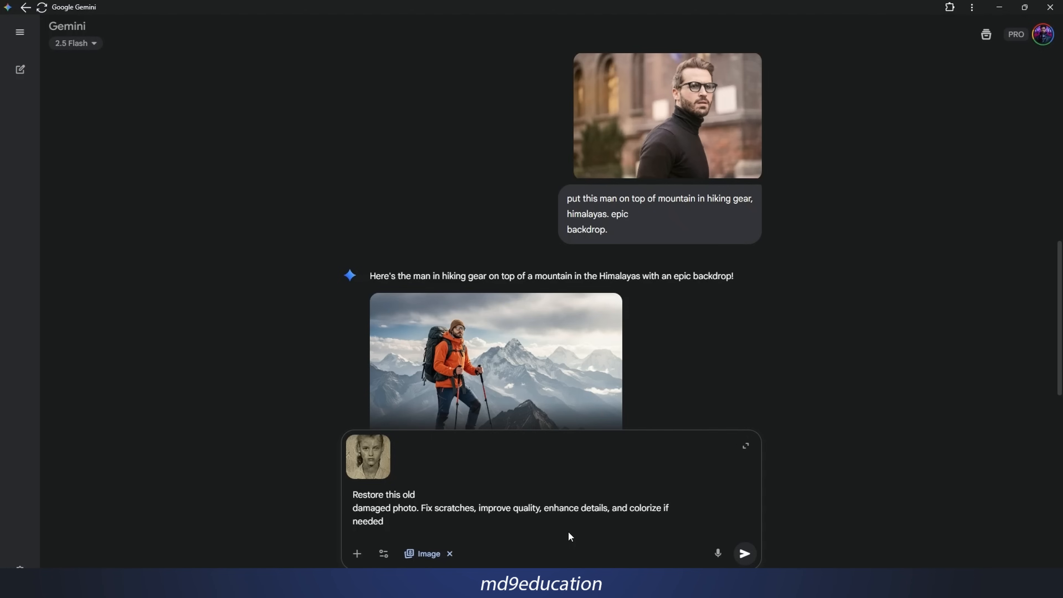
{"action": "left_click", "coordinate": [750, 561]}
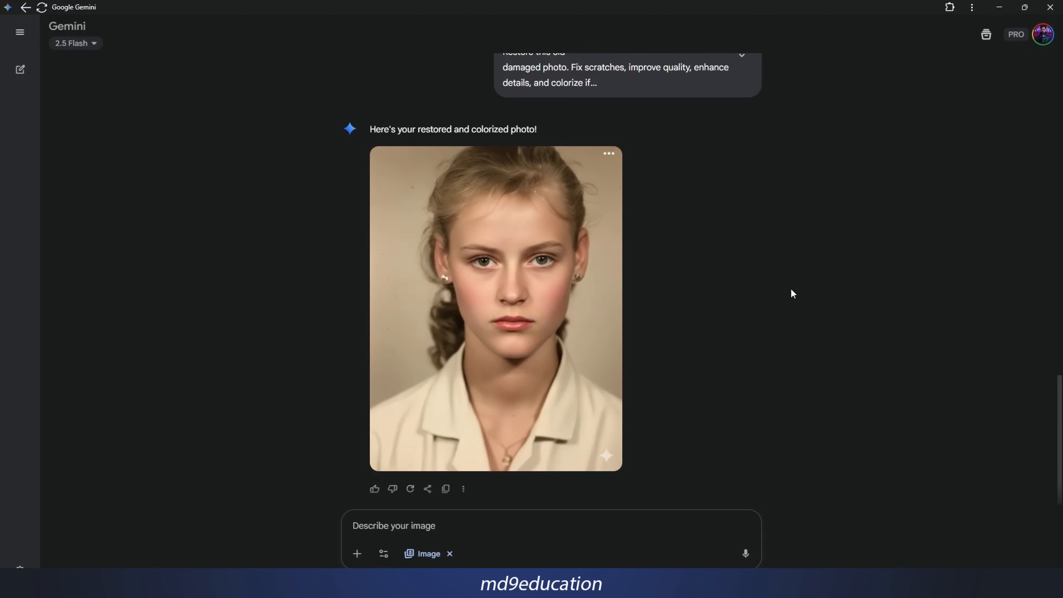
{"action": "left_click", "coordinate": [593, 311]}
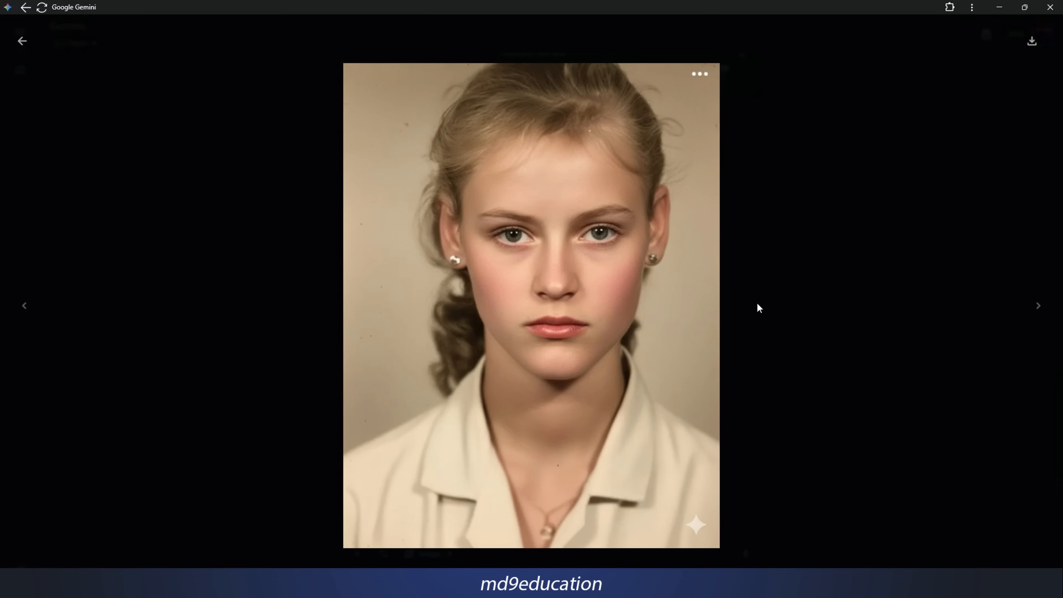
{"action": "left_click", "coordinate": [759, 304]}
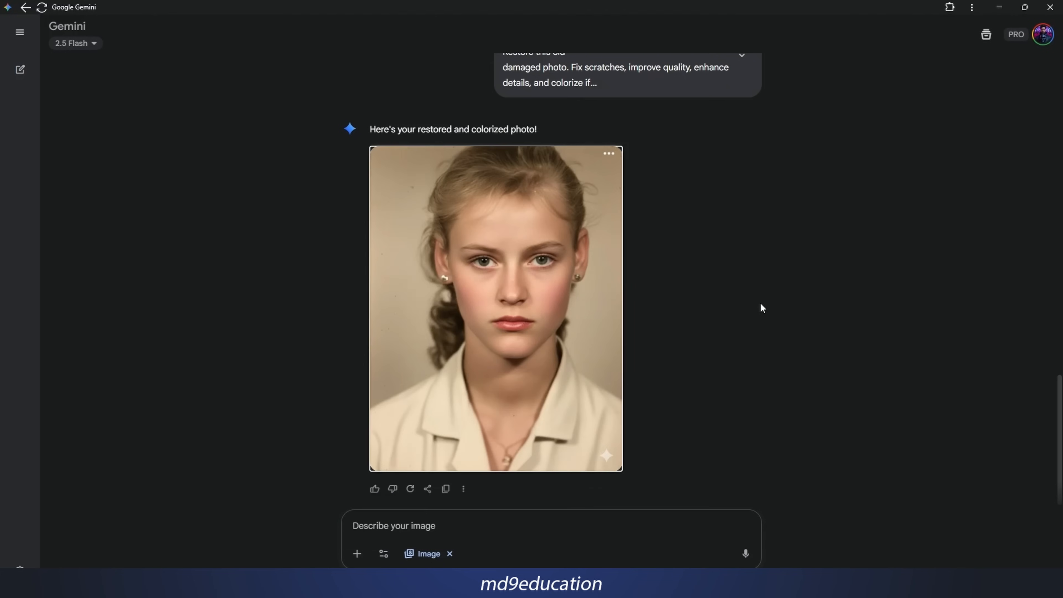
Upload the damaged portrait bb640bc7a2e7bc133f20a0addaa6bdf5.jpg to a new message and view it full size in a new tab.
{"action": "left_click", "coordinate": [357, 554]}
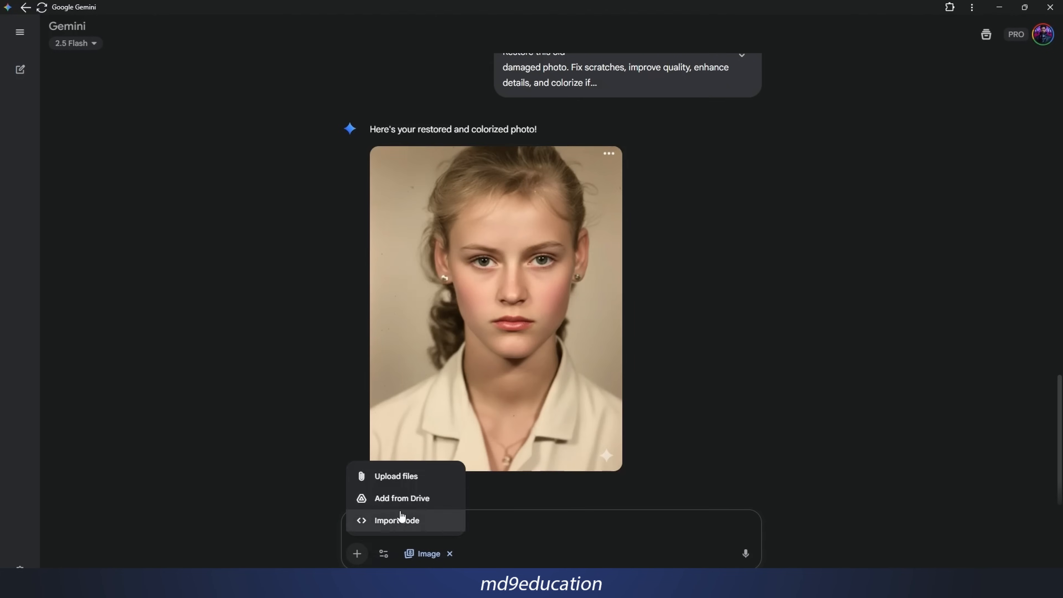
{"action": "left_click", "coordinate": [399, 482]}
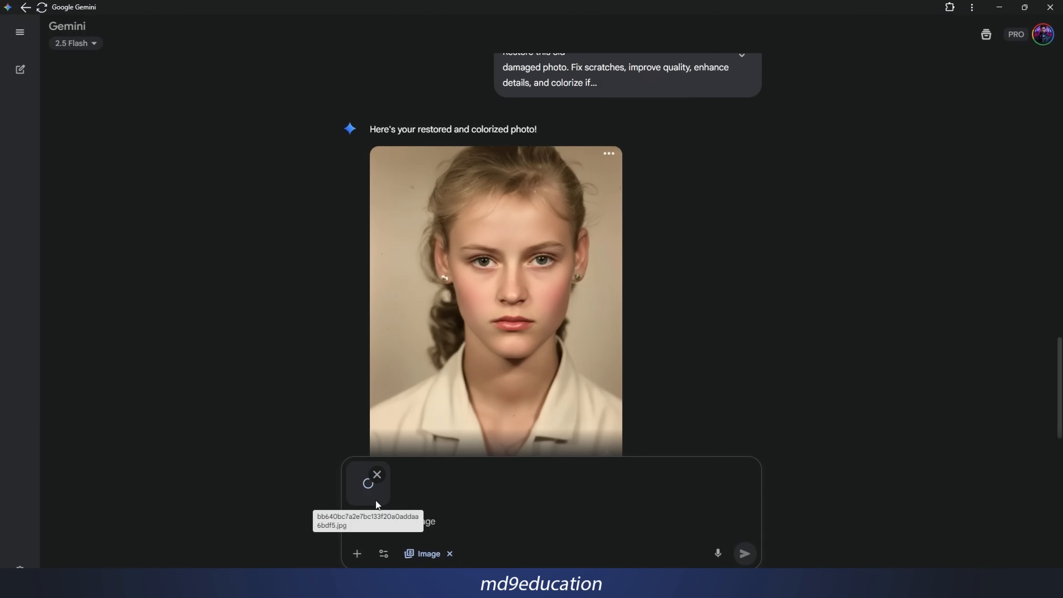
{"action": "right_click", "coordinate": [370, 477]}
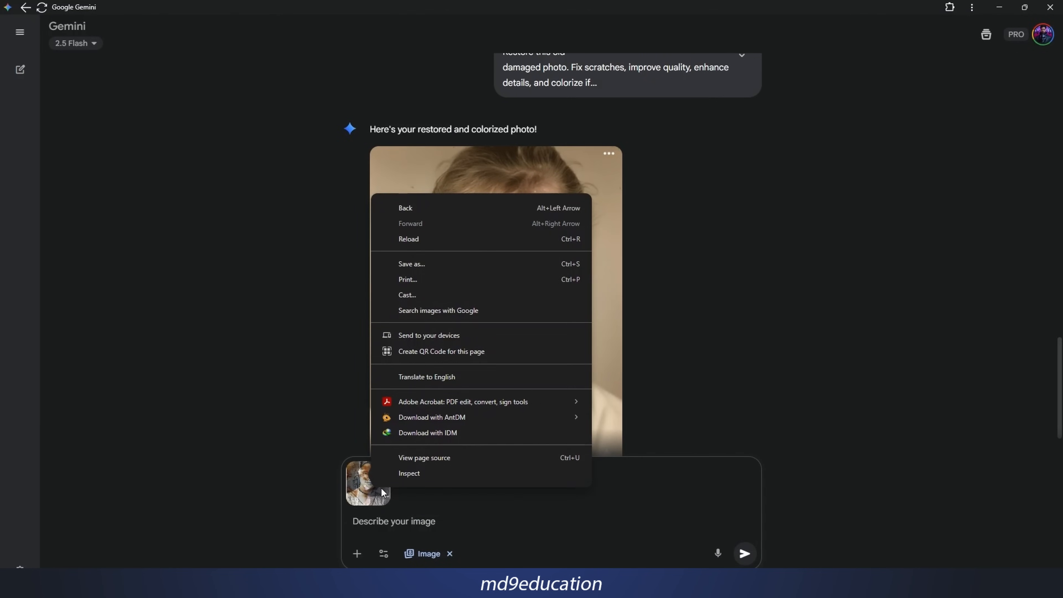
{"action": "right_click", "coordinate": [359, 502]}
{"action": "left_click", "coordinate": [406, 344]}
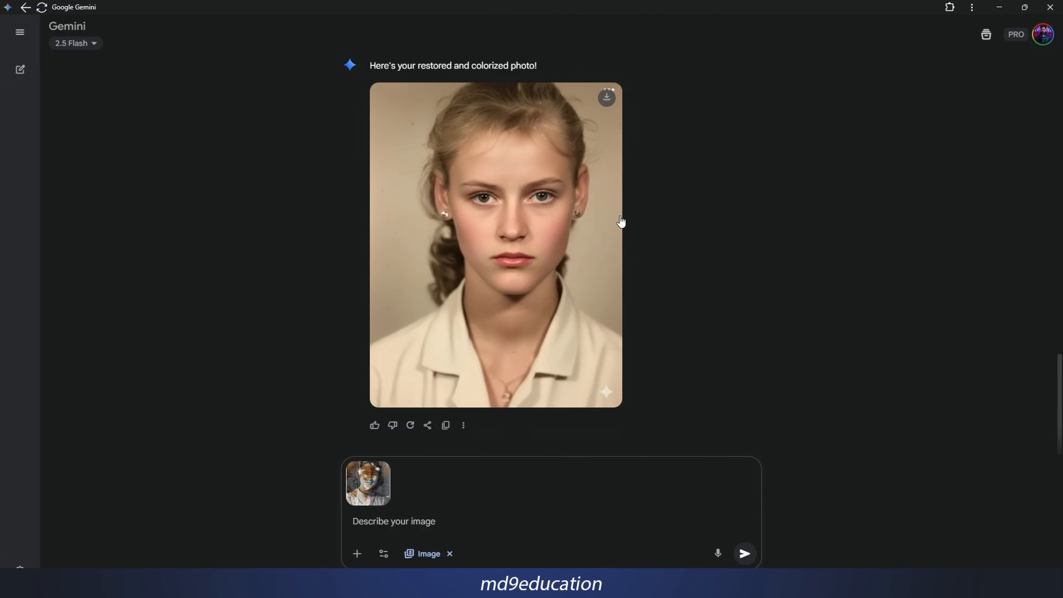
Copy the earlier prompt "Restore this old damaged photo. Fix scratches, improve quality, enhance details, and colorize if" into the new message and submit it.
{"action": "scroll", "coordinate": [621, 222], "scroll_direction": "up", "scroll_amount": 3}
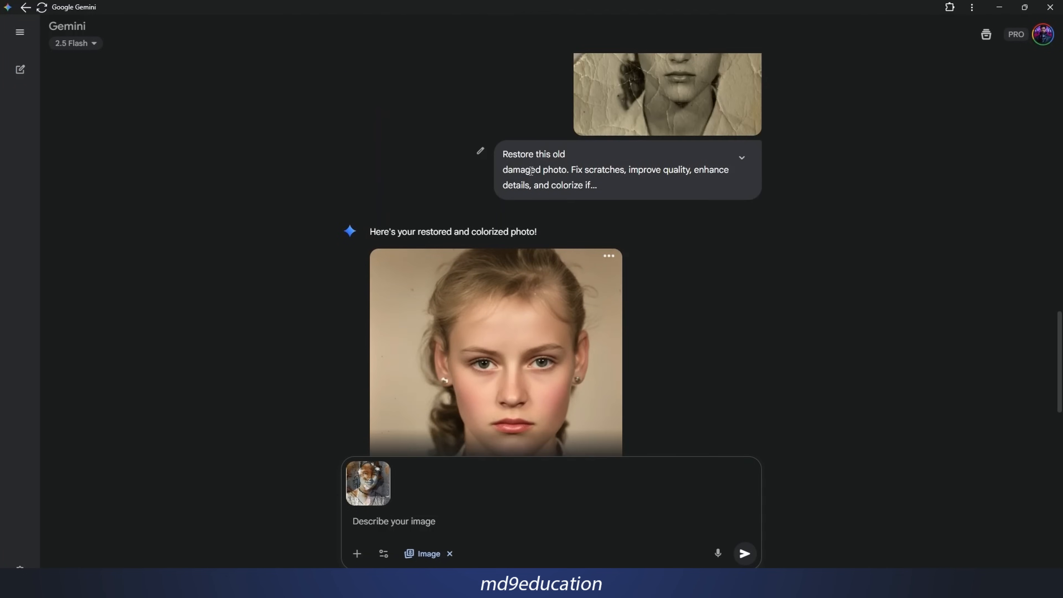
{"action": "left_click_drag", "start_coordinate": [501, 155], "coordinate": [602, 190]}
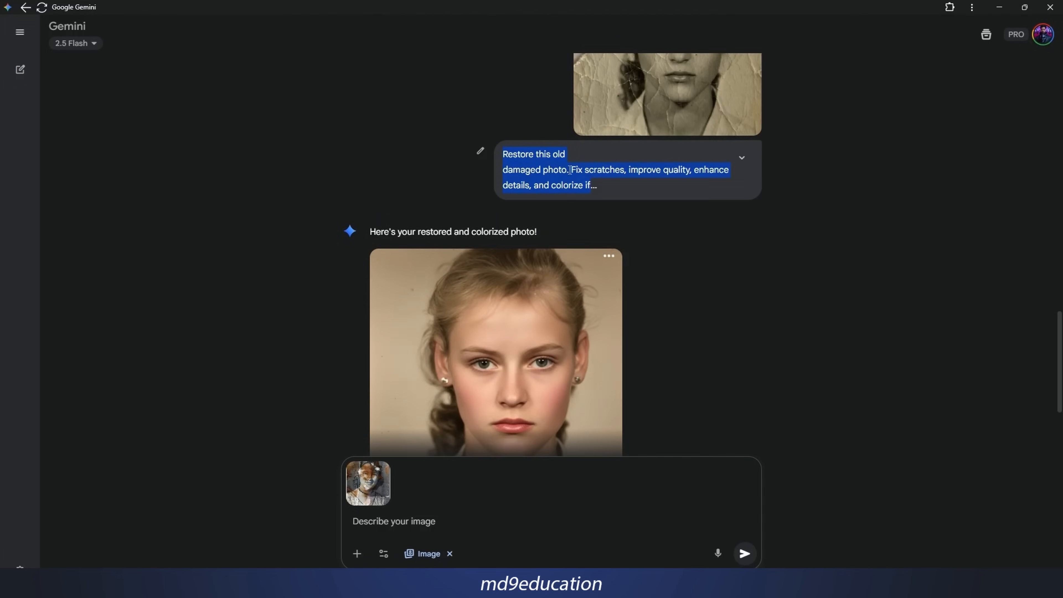
{"action": "right_click", "coordinate": [552, 168]}
{"action": "left_click", "coordinate": [568, 182]}
{"action": "left_click", "coordinate": [439, 523]}
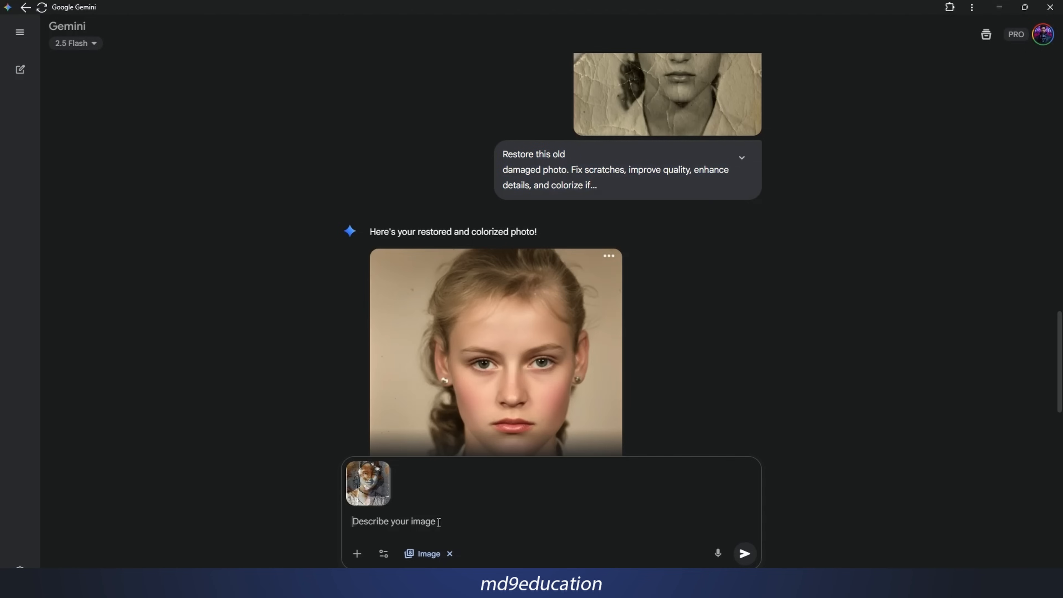
{"action": "key", "text": "ctrl+v"}
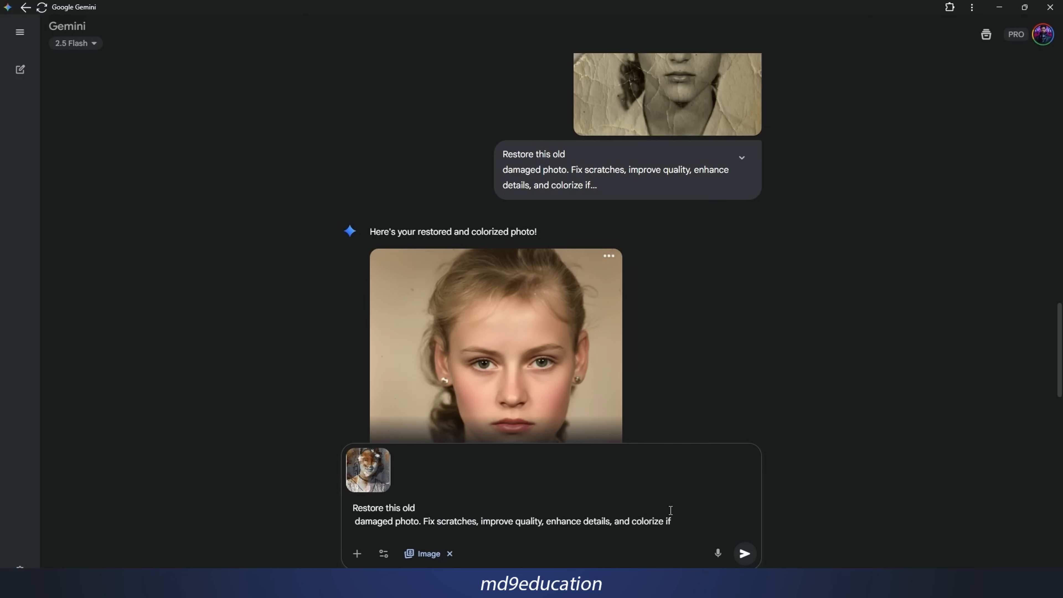
{"action": "left_click", "coordinate": [745, 554]}
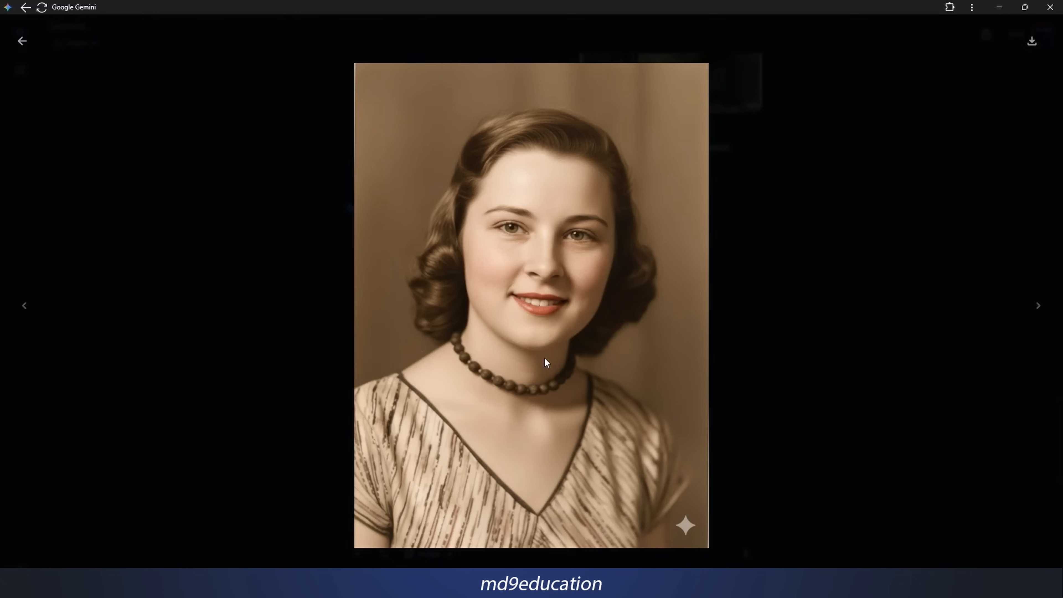
Close the enlarged view of the restored woman's portrait and compare the result with the damaged original in the chat.
{"action": "key", "text": "Escape"}
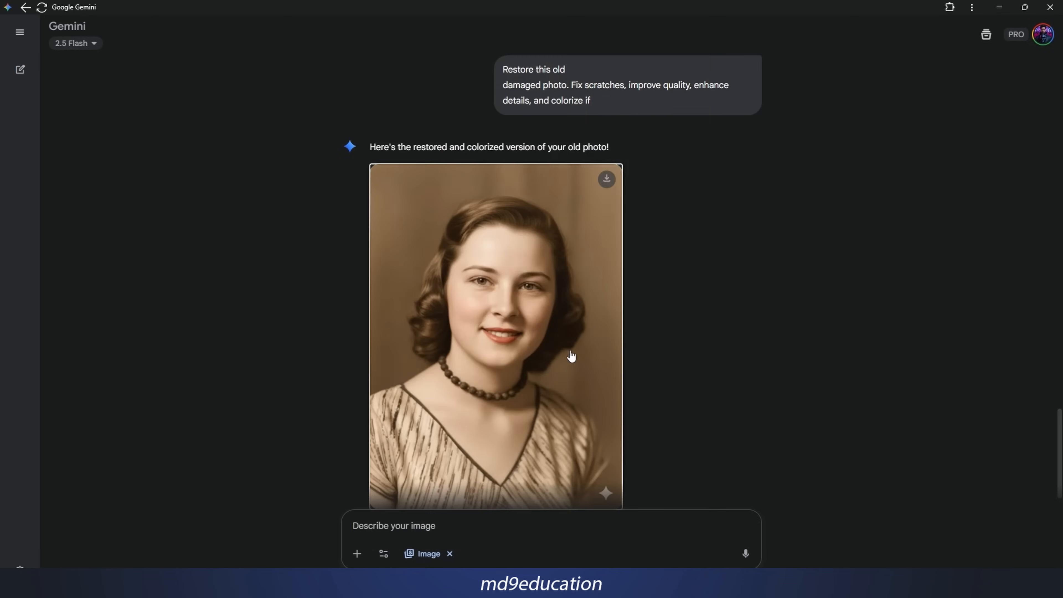
{"action": "scroll", "coordinate": [668, 360], "scroll_direction": "up", "scroll_amount": 8}
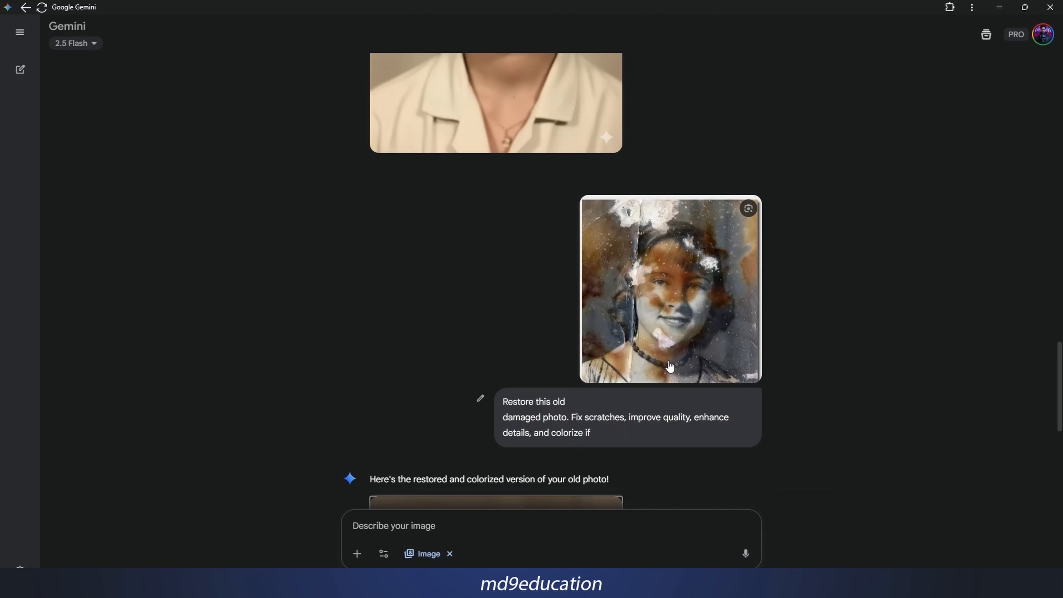
{"action": "scroll", "coordinate": [802, 329], "scroll_direction": "down", "scroll_amount": 9}
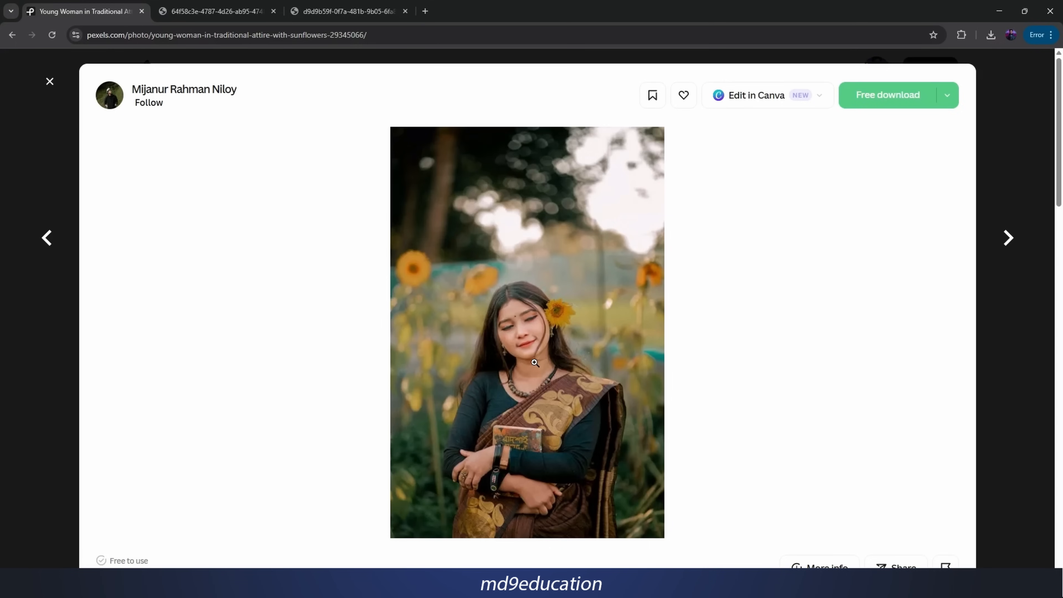
Copy the Pexels photo of the young woman with sunflowers into Gemini and submit "zoom out of this photo so that is landscape".
{"action": "right_click", "coordinate": [531, 335]}
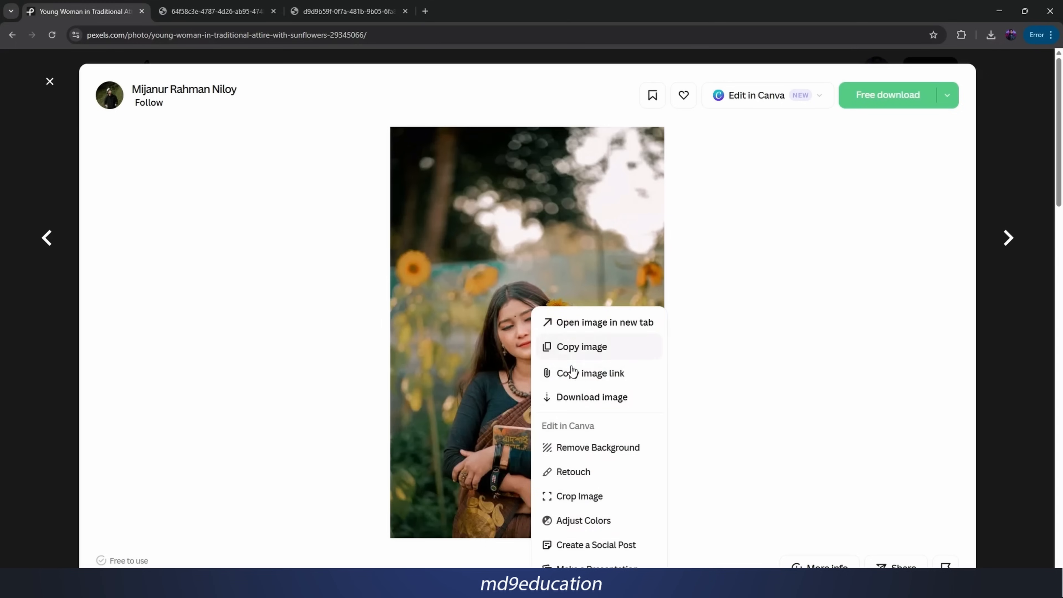
{"action": "left_click", "coordinate": [586, 347]}
{"action": "left_click", "coordinate": [553, 587]}
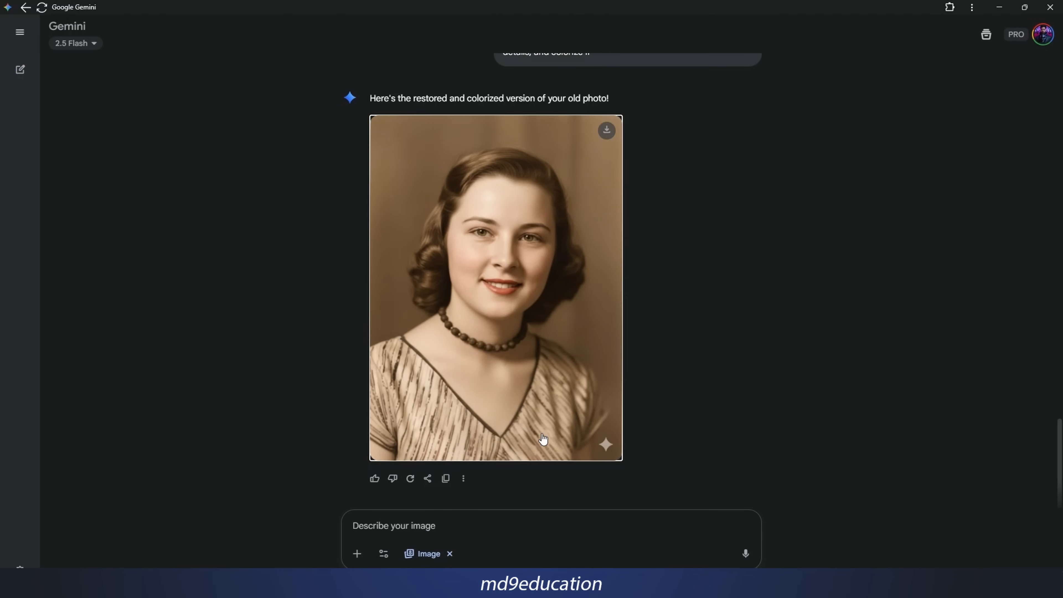
{"action": "left_click", "coordinate": [443, 524]}
{"action": "key", "text": "ctrl+v"}
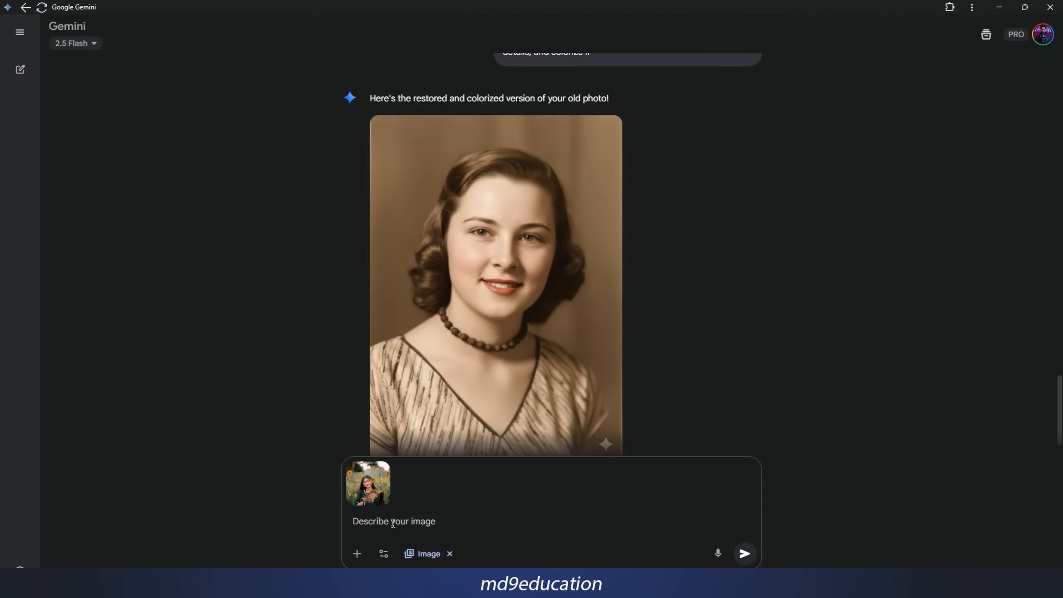
{"action": "type", "text": "zoom out of this photo so that is landscape"}
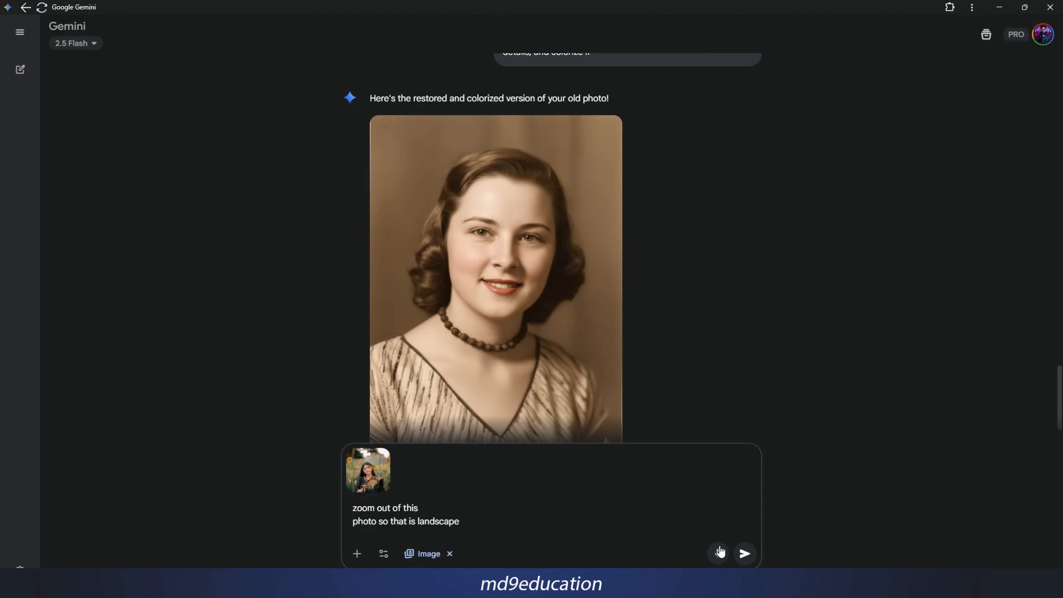
{"action": "left_click", "coordinate": [746, 555]}
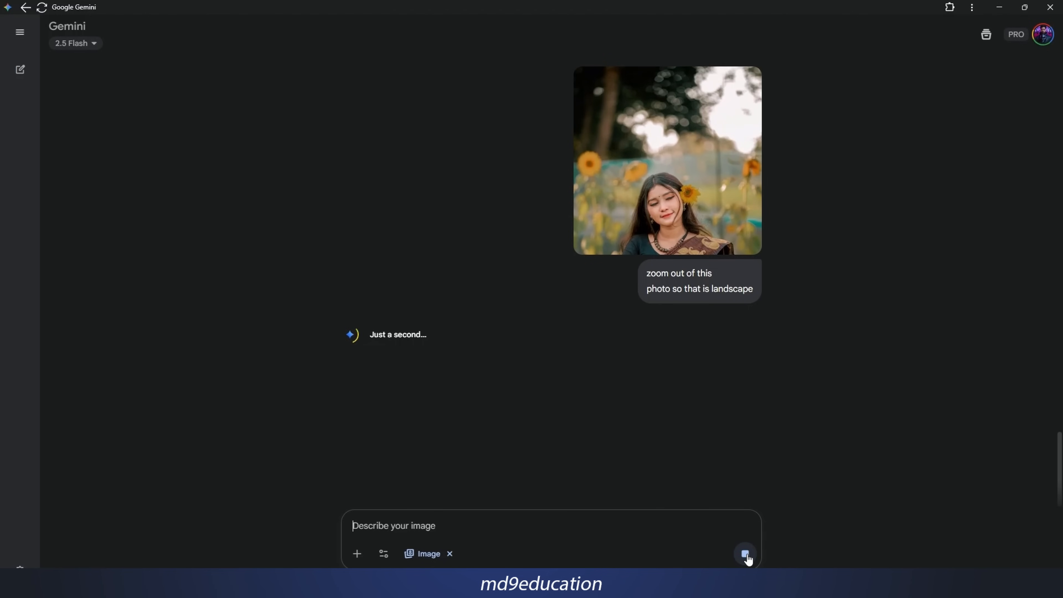
View the original sunflower photo full size in a new tab and compare it with the zoomed-out result in the chat.
{"action": "scroll", "coordinate": [733, 305], "scroll_direction": "up", "scroll_amount": 5}
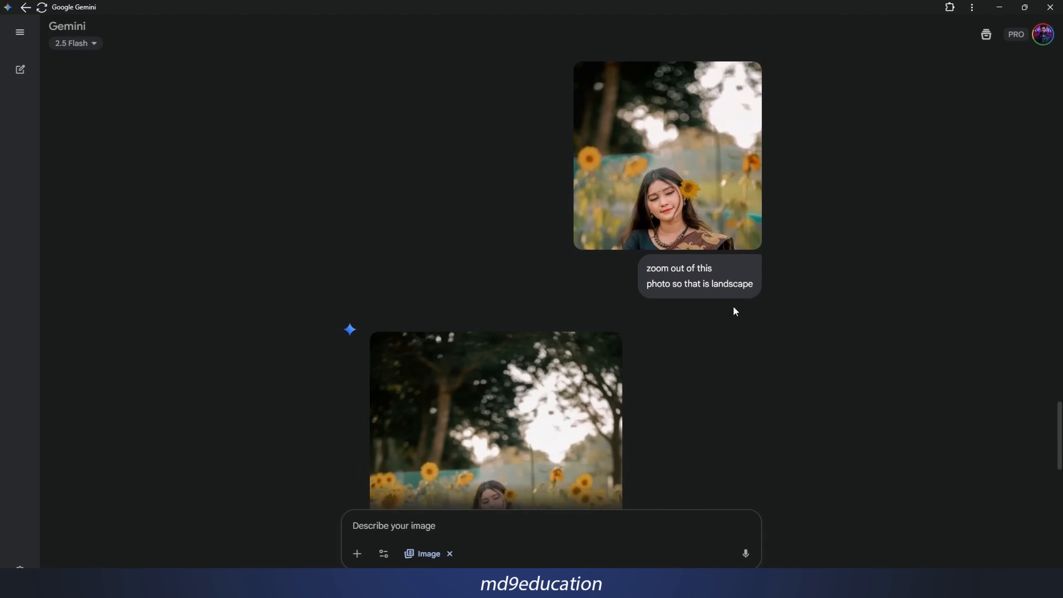
{"action": "scroll", "coordinate": [723, 302], "scroll_direction": "down", "scroll_amount": 5}
{"action": "scroll", "coordinate": [711, 272], "scroll_direction": "up", "scroll_amount": 5}
{"action": "right_click", "coordinate": [690, 212]}
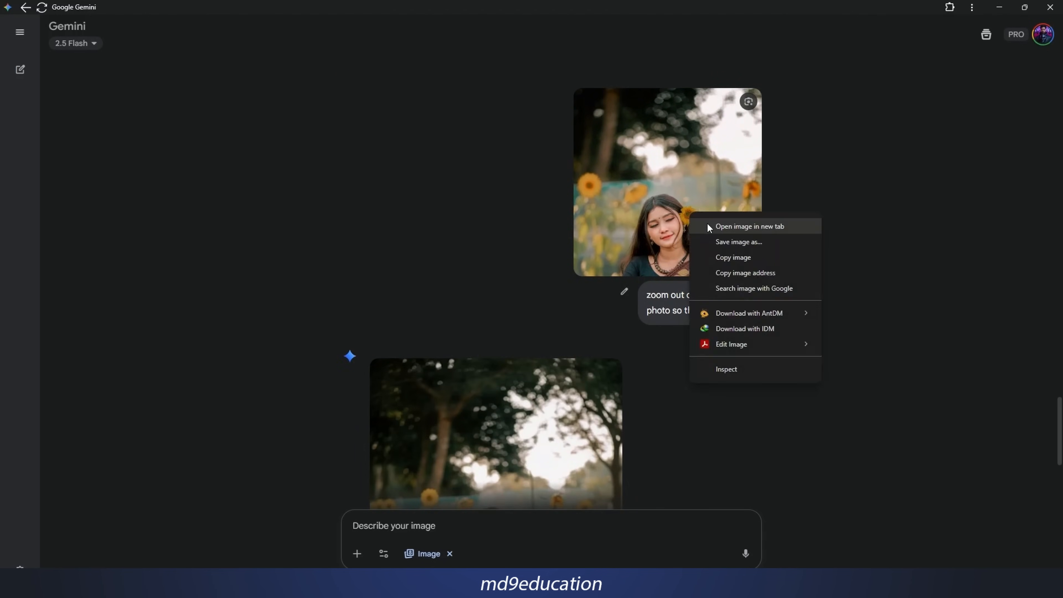
{"action": "left_click", "coordinate": [711, 226]}
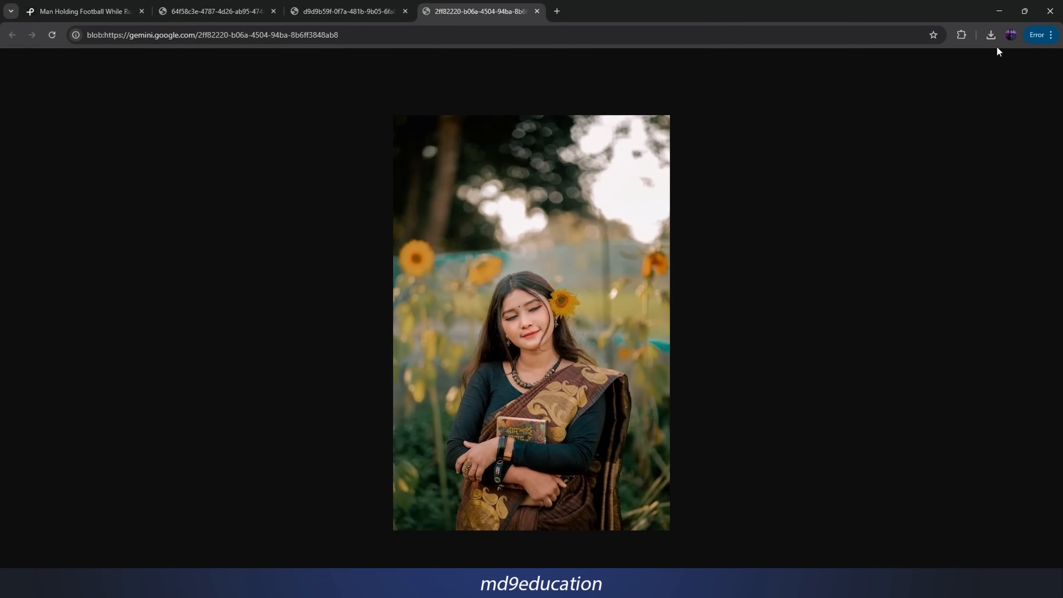
{"action": "left_click", "coordinate": [999, 10]}
{"action": "scroll", "coordinate": [483, 438], "scroll_direction": "down", "scroll_amount": 5}
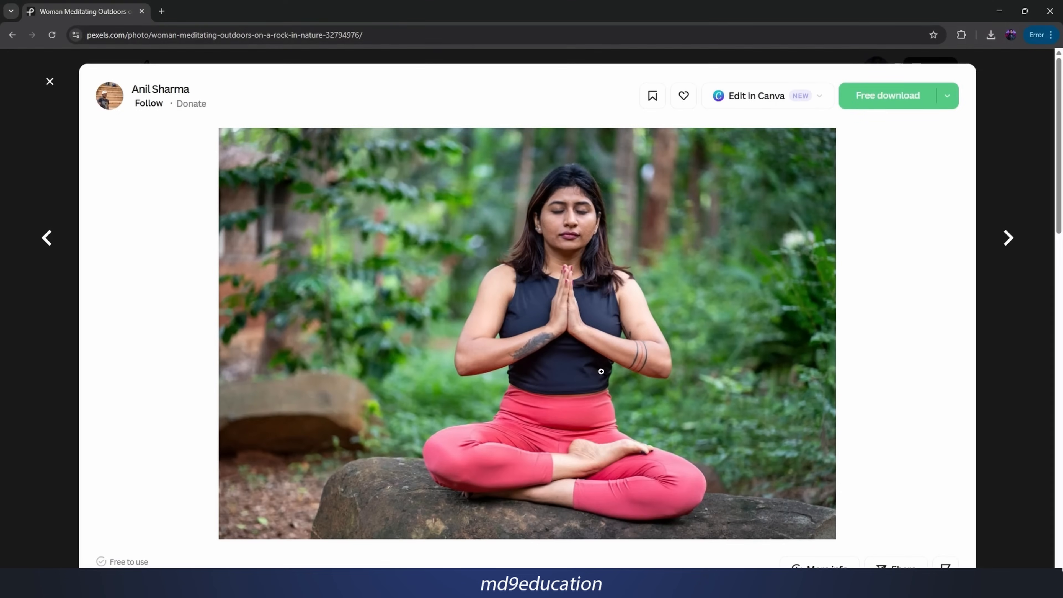
Copy the Pexels meditating woman photo into a new Gemini chat and submit the winter outfit prompt with beanie, gloves, scarf, peace sign and smile.
{"action": "right_click", "coordinate": [557, 316]}
{"action": "left_click", "coordinate": [588, 347]}
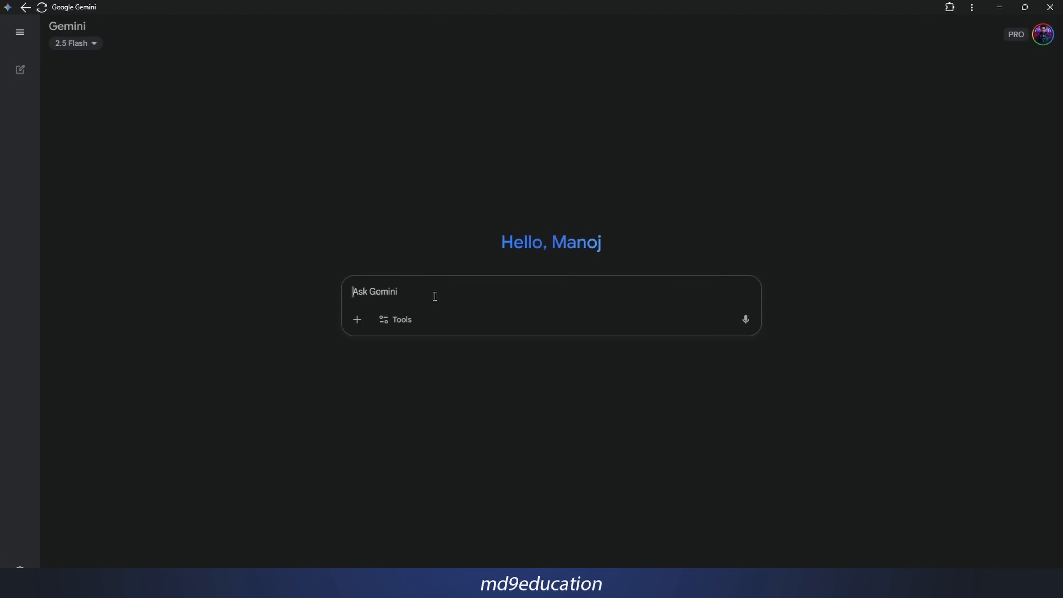
{"action": "key", "text": "ctrl+v"}
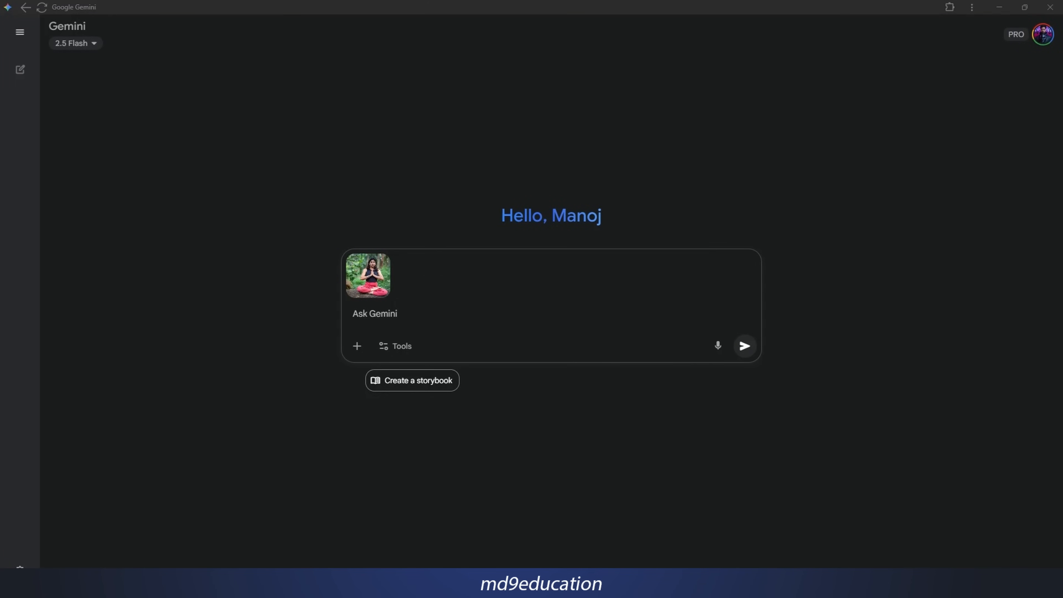
{"action": "key", "text": "ctrl+v"}
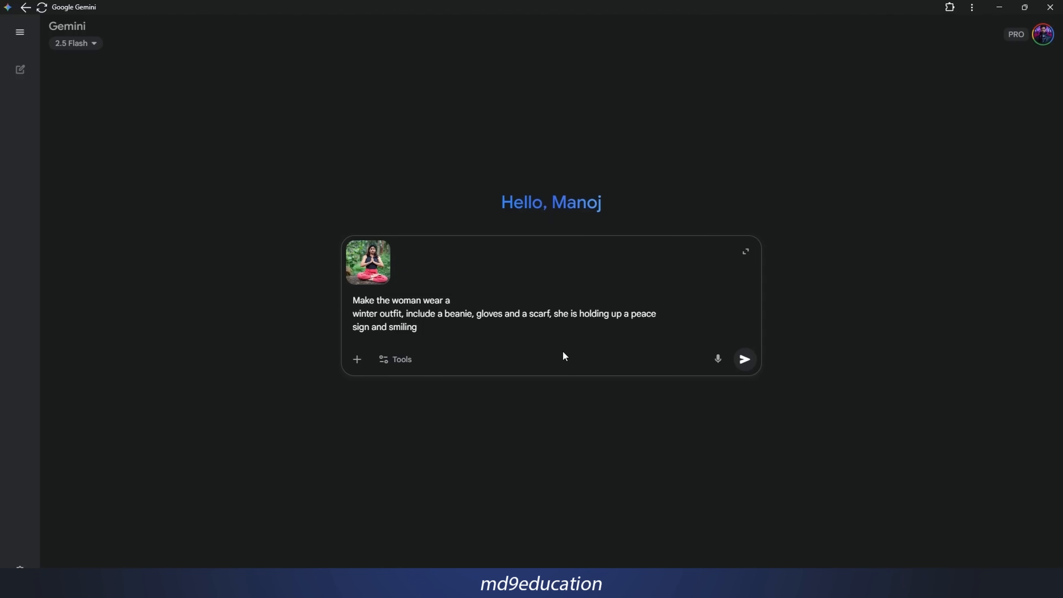
{"action": "left_click", "coordinate": [745, 359]}
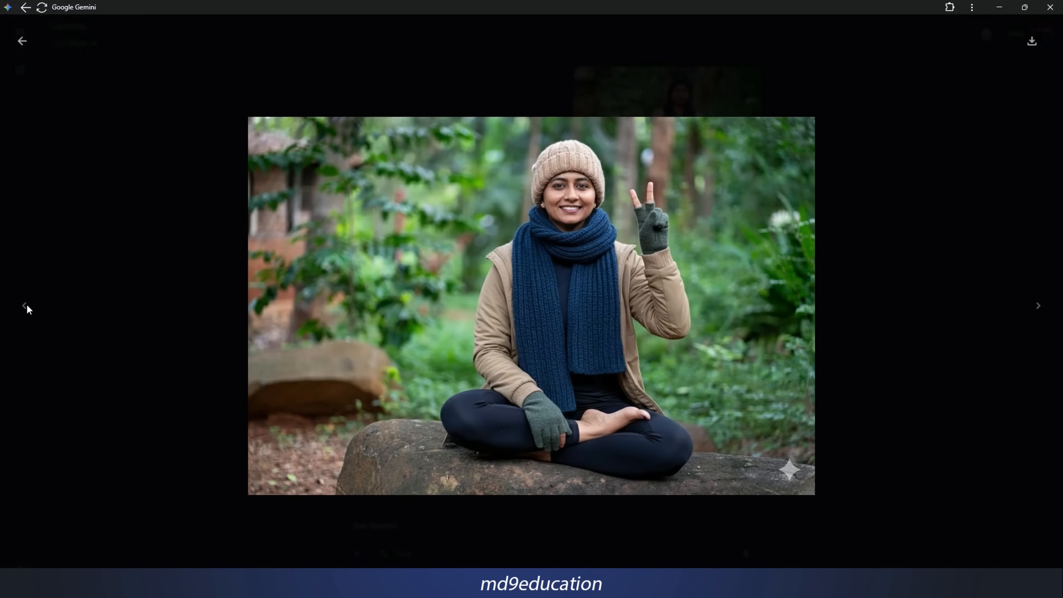
Compare the original meditation photo with the winter outfit version in the enlarged image view.
{"action": "key", "text": "Escape"}
{"action": "left_click", "coordinate": [650, 160]}
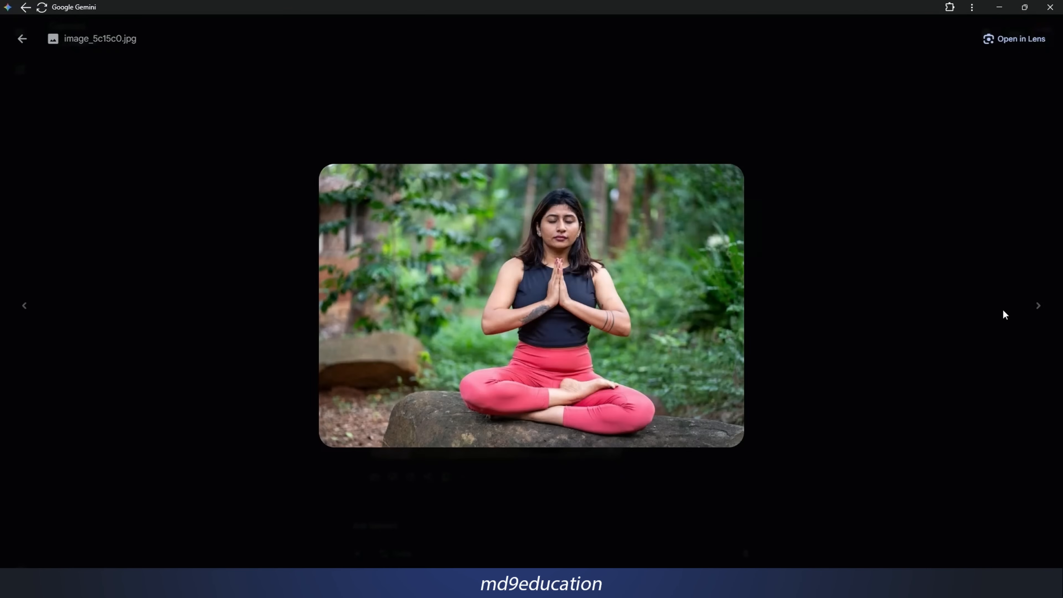
{"action": "left_click", "coordinate": [1039, 309]}
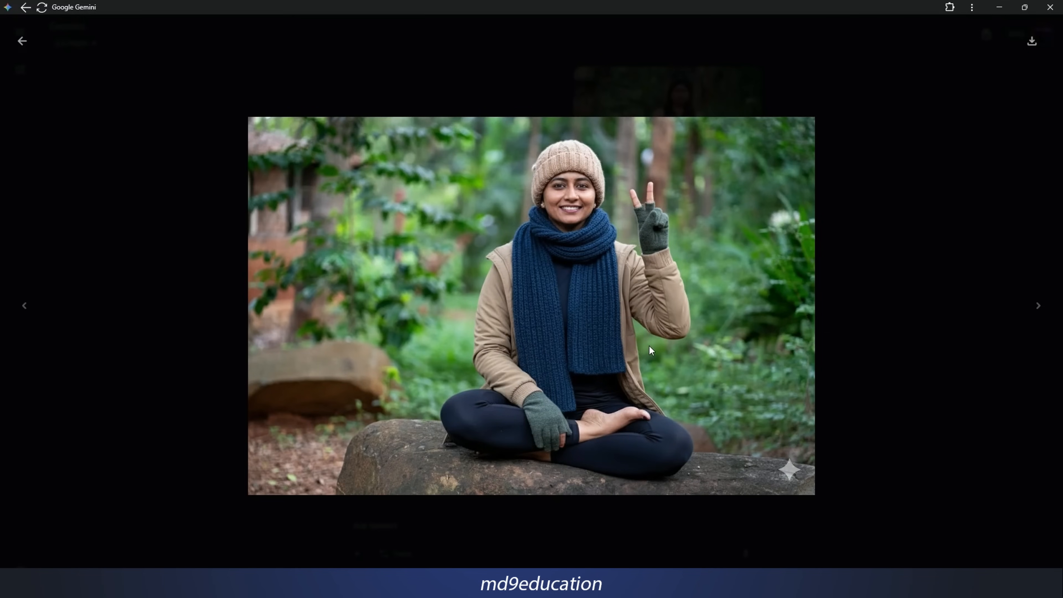
{"action": "key", "text": "Escape"}
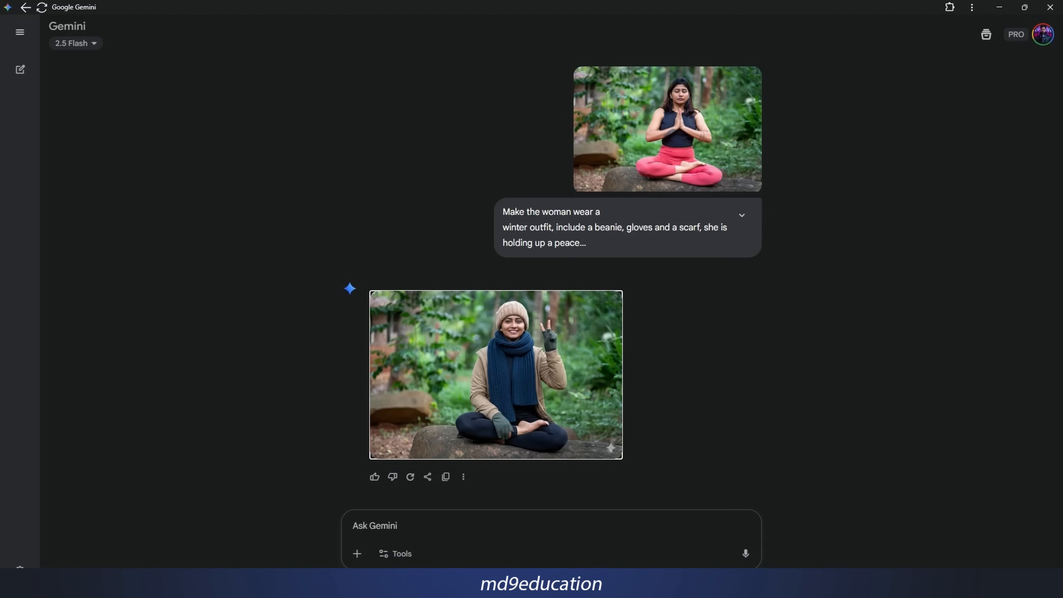
Copy the original meditating woman photo from the chat into the message that holds the elegant jacket prompt.
{"action": "right_click", "coordinate": [696, 164]}
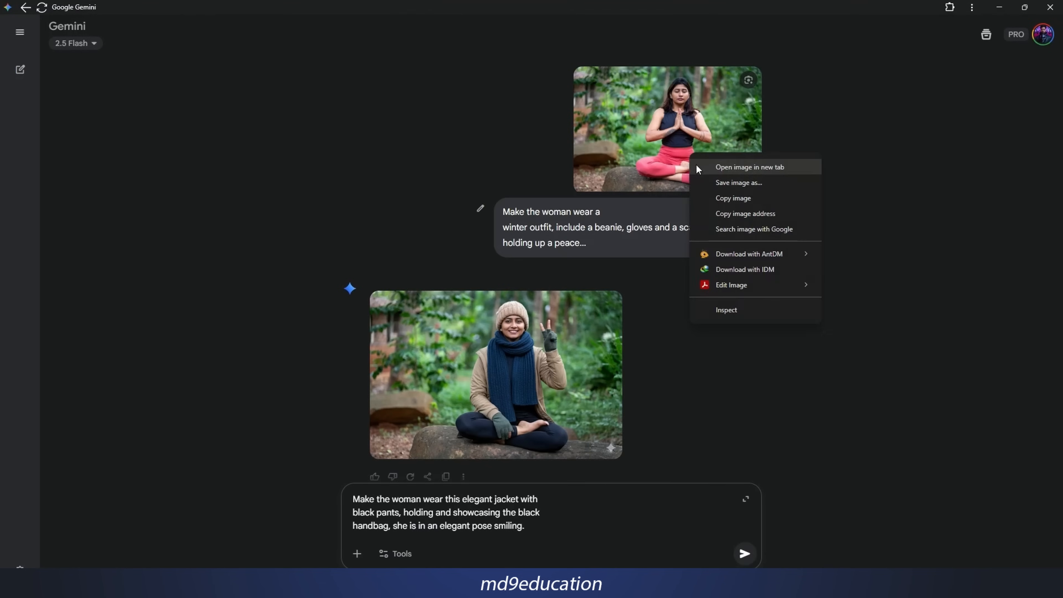
{"action": "left_click", "coordinate": [664, 144]}
{"action": "right_click", "coordinate": [602, 268]}
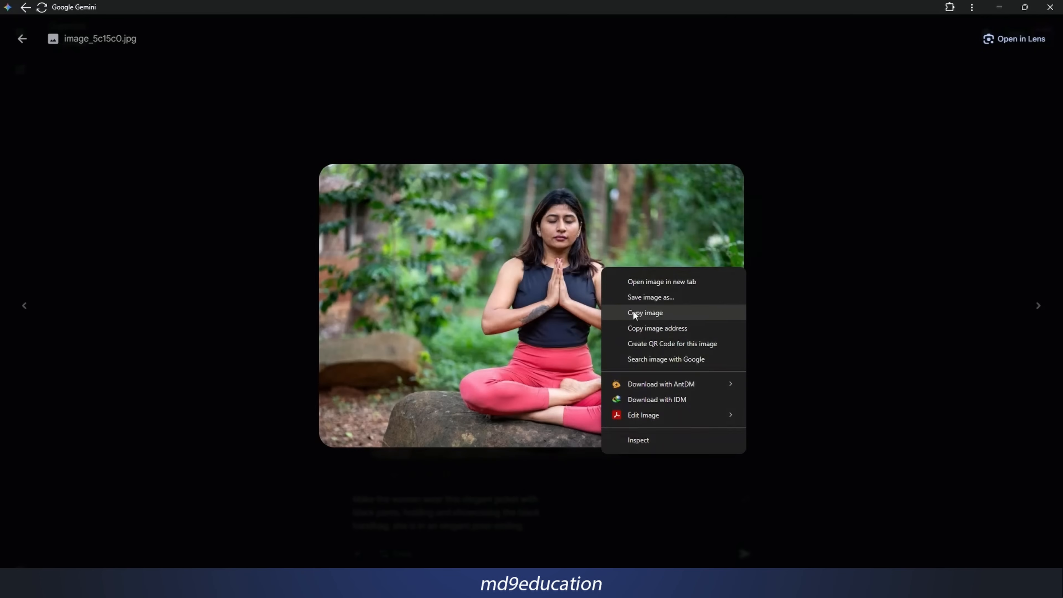
{"action": "left_click", "coordinate": [634, 311]}
{"action": "left_click", "coordinate": [353, 494]}
{"action": "key", "text": "ctrl+v"}
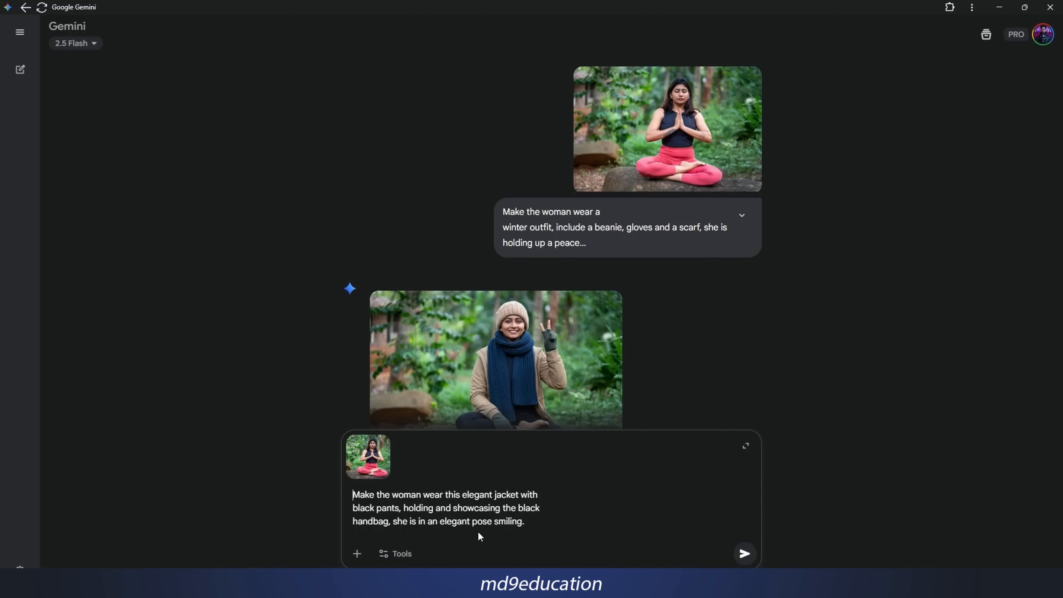
Attach the black jacket picture, submit the elegant jacket, black pants and black handbag prompt, and view the generated image.
{"action": "key", "text": "ctrl+v"}
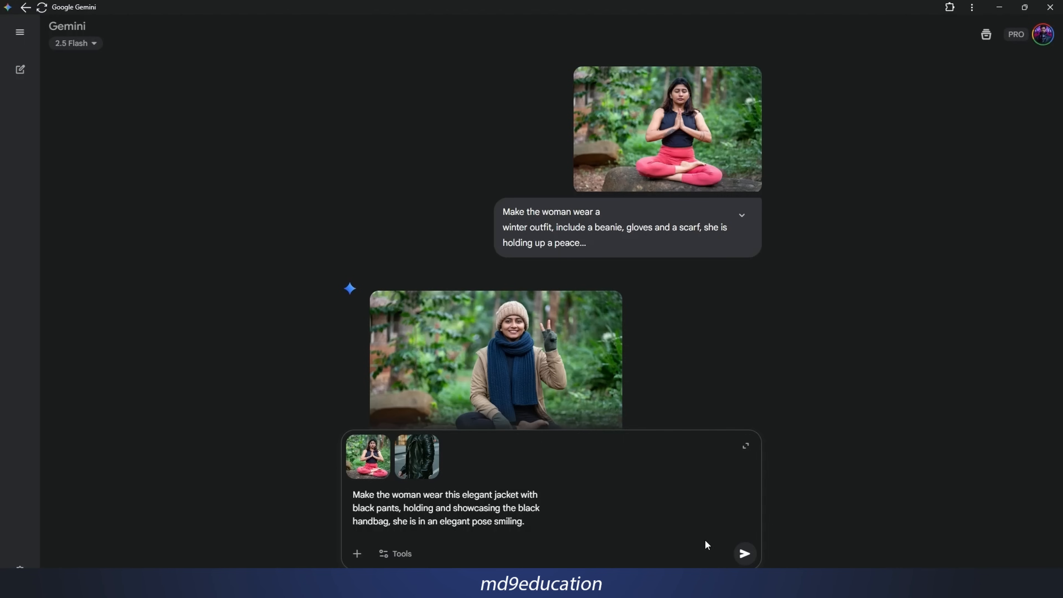
{"action": "left_click", "coordinate": [745, 554]}
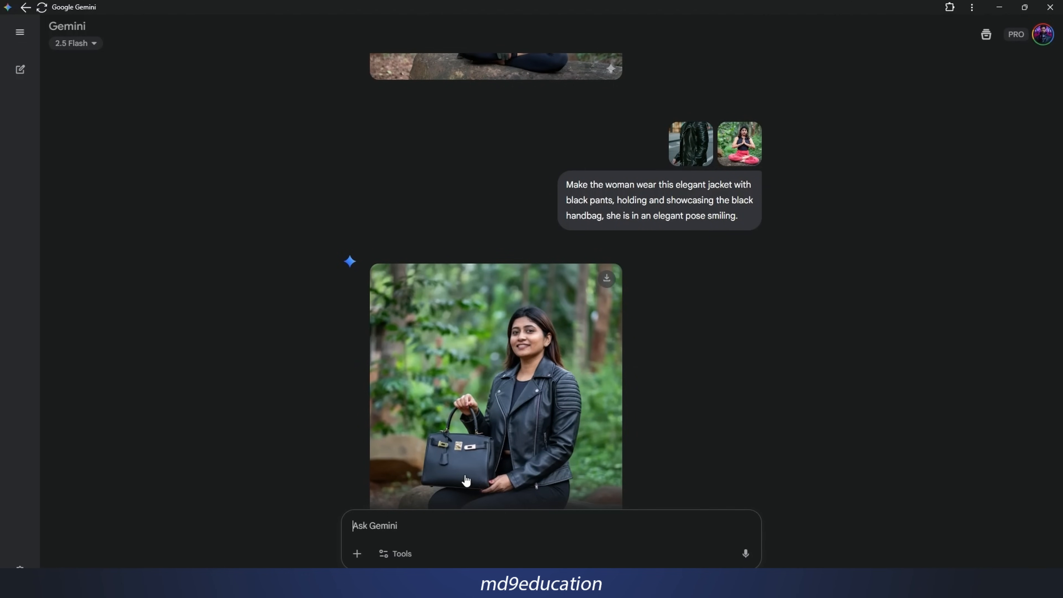
{"action": "scroll", "coordinate": [531, 460], "scroll_direction": "down", "scroll_amount": 1}
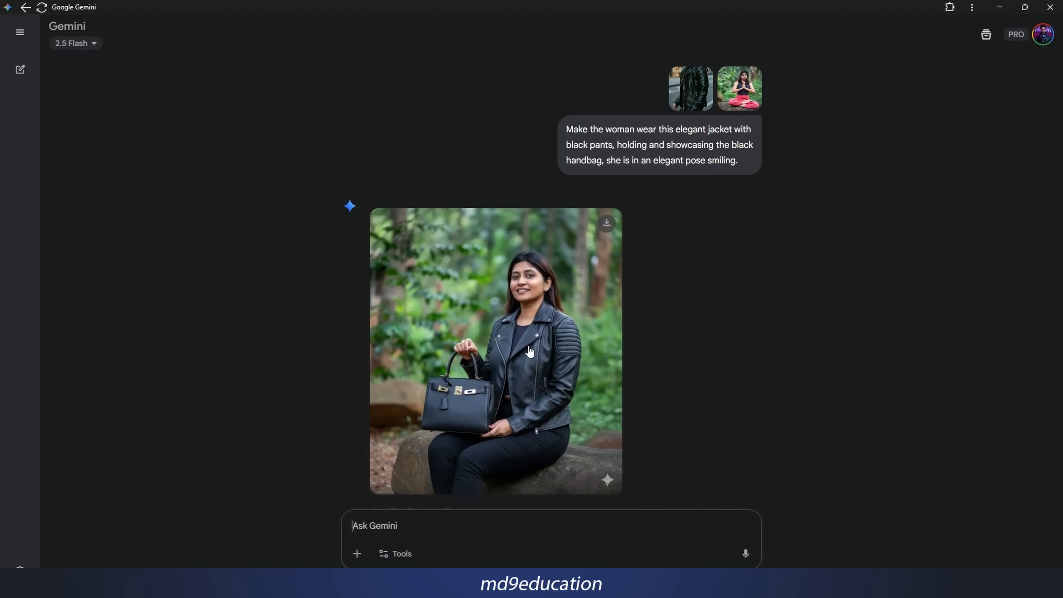
{"action": "scroll", "coordinate": [544, 352], "scroll_direction": "down", "scroll_amount": 1}
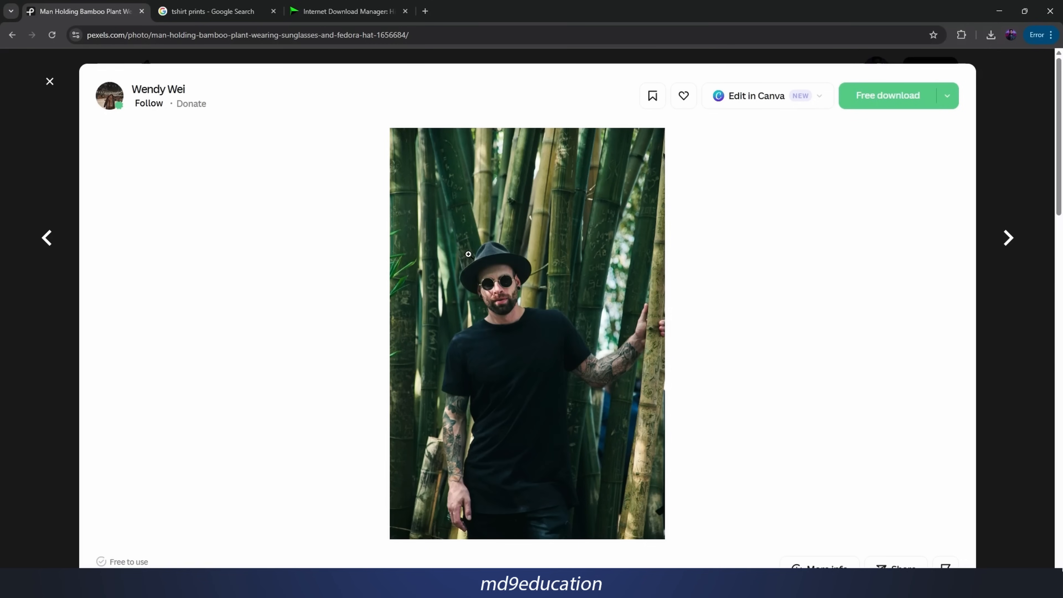
Copy the Pexels photo of the man among bamboo into the Gemini message and attach the "Good Things Take Time" design.
{"action": "right_click", "coordinate": [469, 254]}
{"action": "left_click", "coordinate": [513, 305]}
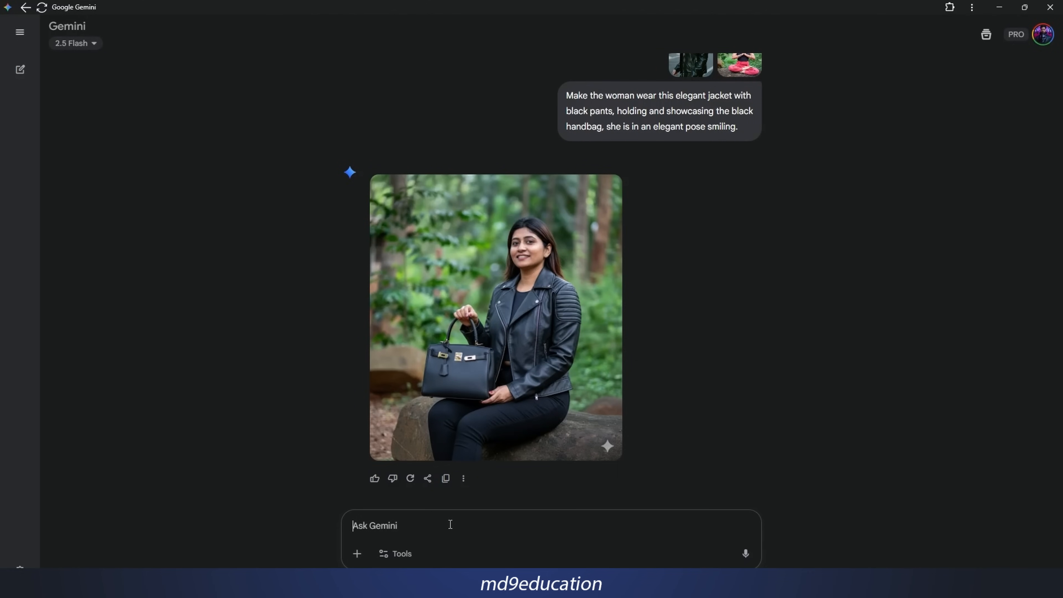
{"action": "key", "text": "ctrl+v"}
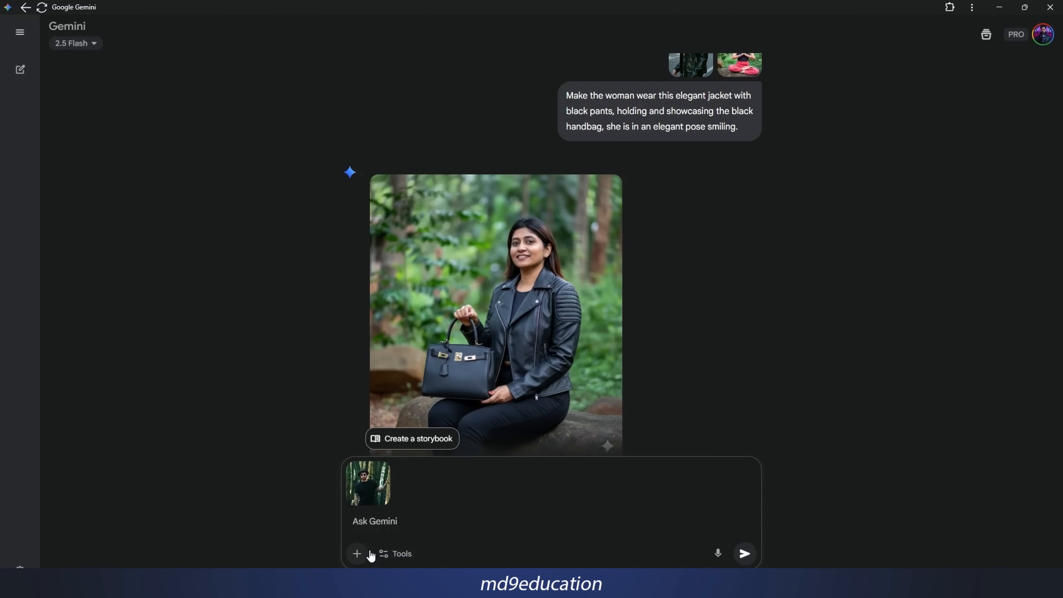
{"action": "left_click", "coordinate": [357, 554]}
{"action": "key", "text": "ctrl+v"}
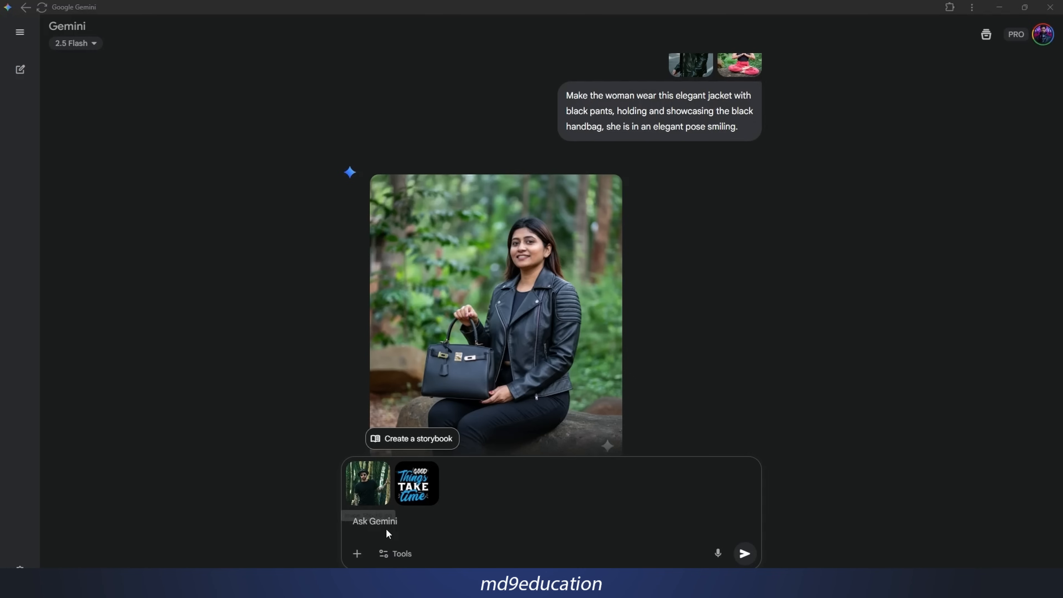
Enter the prompt "Place this design on the front of t-shirt." and submit it with both images.
{"action": "left_click", "coordinate": [413, 527]}
{"action": "key", "text": "ctrl+v"}
{"action": "left_click", "coordinate": [354, 538]}
{"action": "key", "text": "BackSpace"}
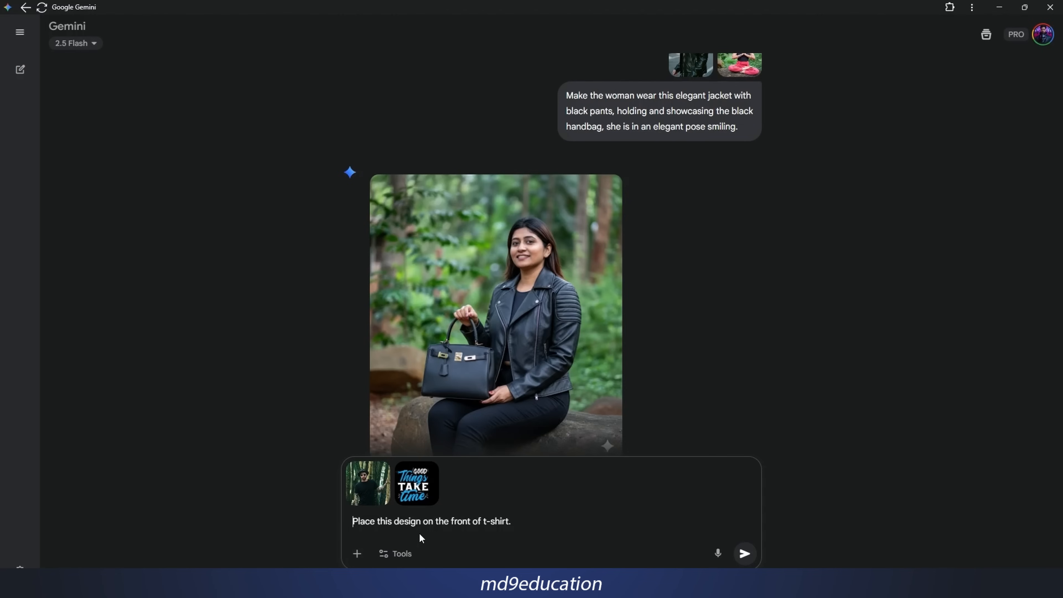
{"action": "left_click", "coordinate": [747, 555]}
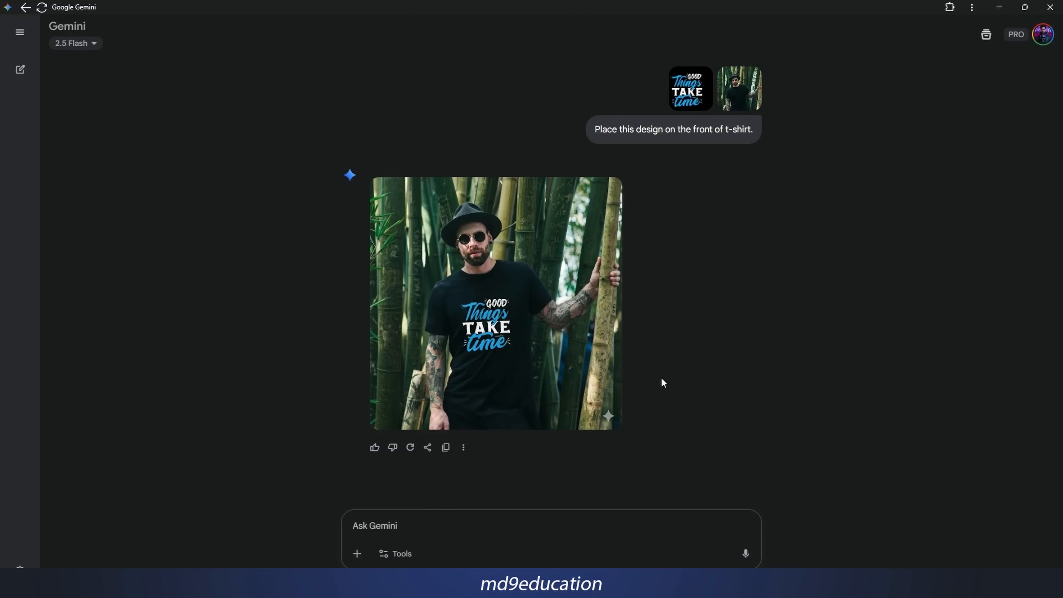
Switch to Pexels, close the bamboo photo, and search the photos for "girl".
{"action": "left_click", "coordinate": [551, 541]}
{"action": "mouse_move", "coordinate": [777, 586]}
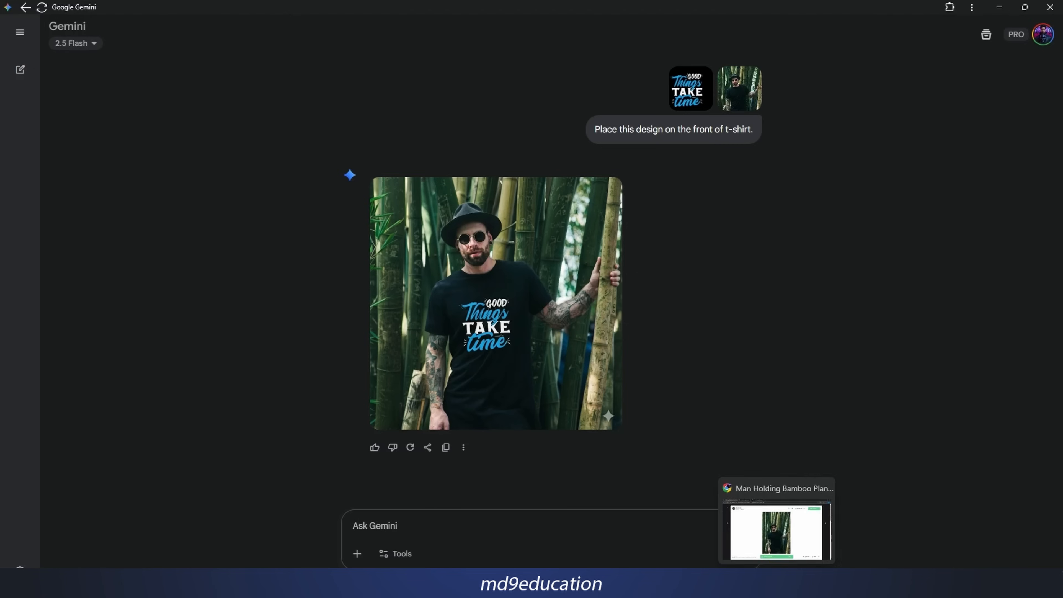
{"action": "left_click", "coordinate": [777, 532]}
{"action": "left_click", "coordinate": [107, 80]}
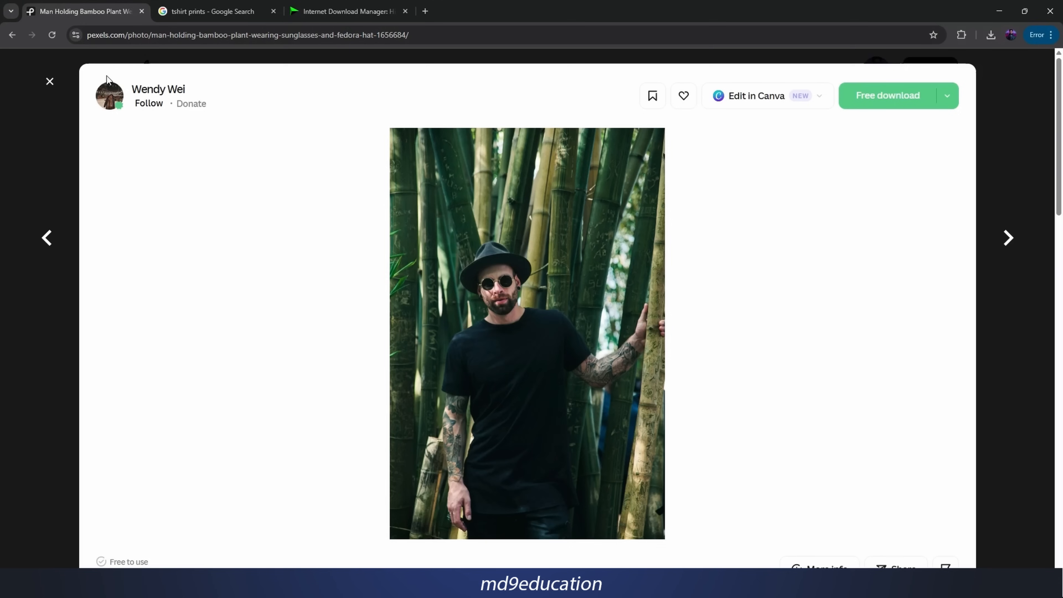
{"action": "left_click", "coordinate": [50, 81]}
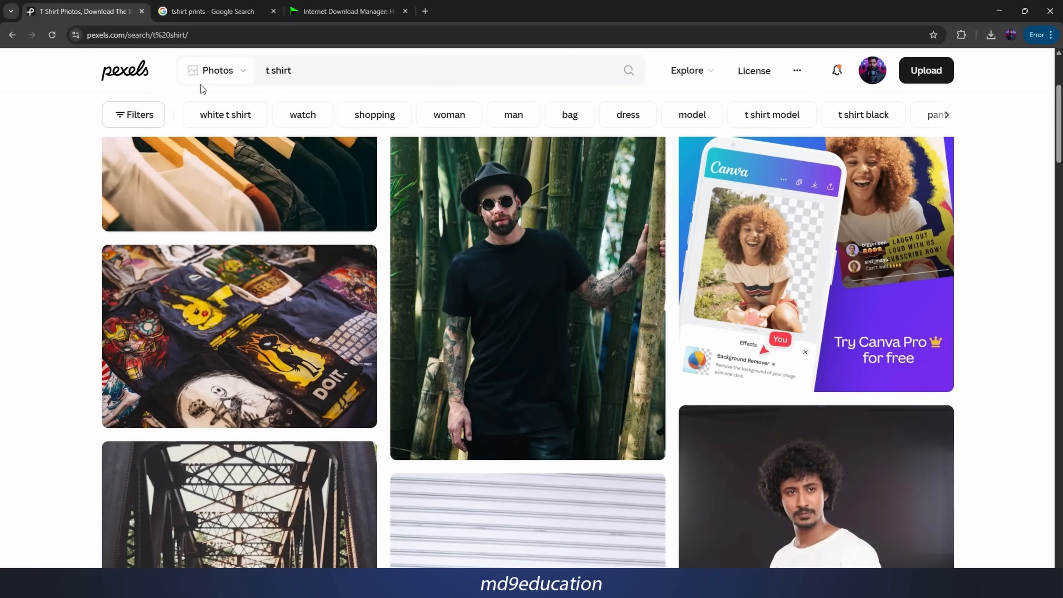
{"action": "left_click_drag", "start_coordinate": [328, 71], "coordinate": [196, 71]}
{"action": "mouse_move", "coordinate": [197, 71]}
{"action": "type", "text": "woma"}
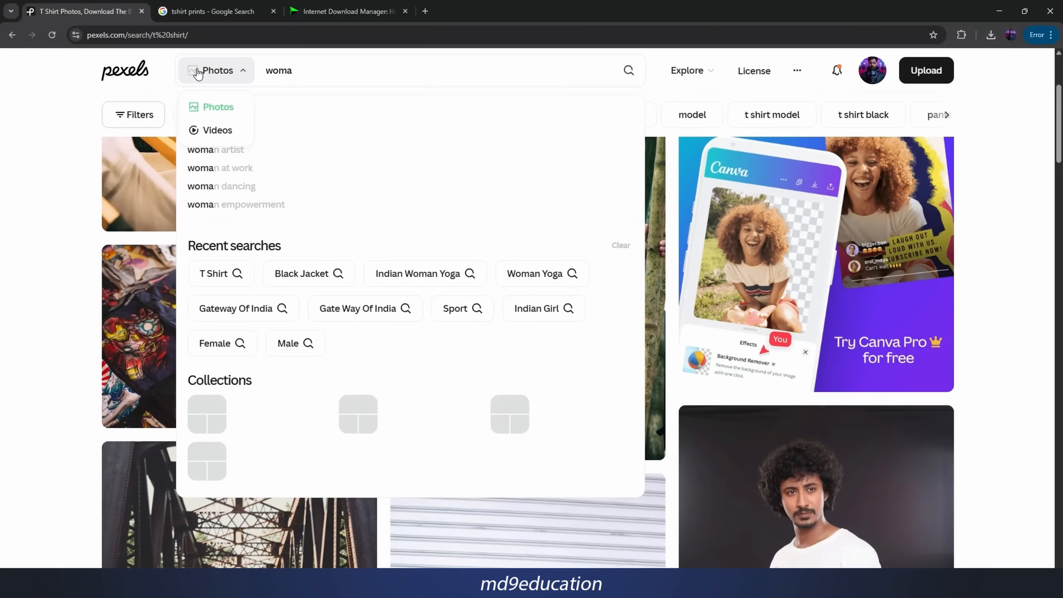
{"action": "key", "text": "BackSpace"}
{"action": "key", "text": "BackSpace"}
{"action": "key", "text": "BackSpace"}
{"action": "key", "text": "BackSpace"}
{"action": "type", "text": "girl"}
{"action": "key", "text": "Return"}
Copy the photo of the smiling woman in the pink printed T-shirt from Pexels into the Gemini message.
{"action": "left_click", "coordinate": [372, 355]}
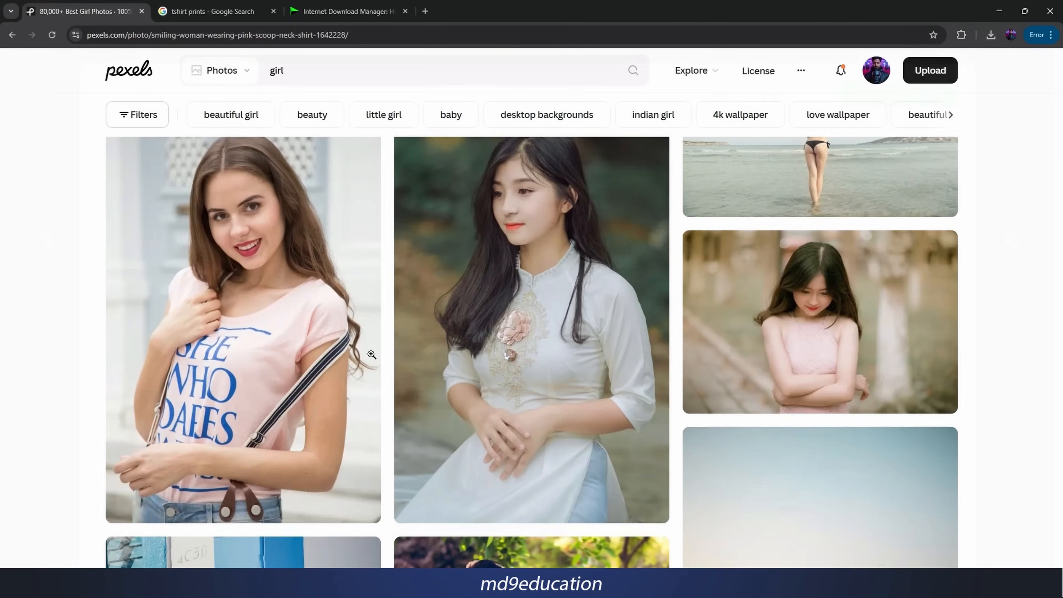
{"action": "right_click", "coordinate": [553, 317]}
{"action": "left_click", "coordinate": [584, 357]}
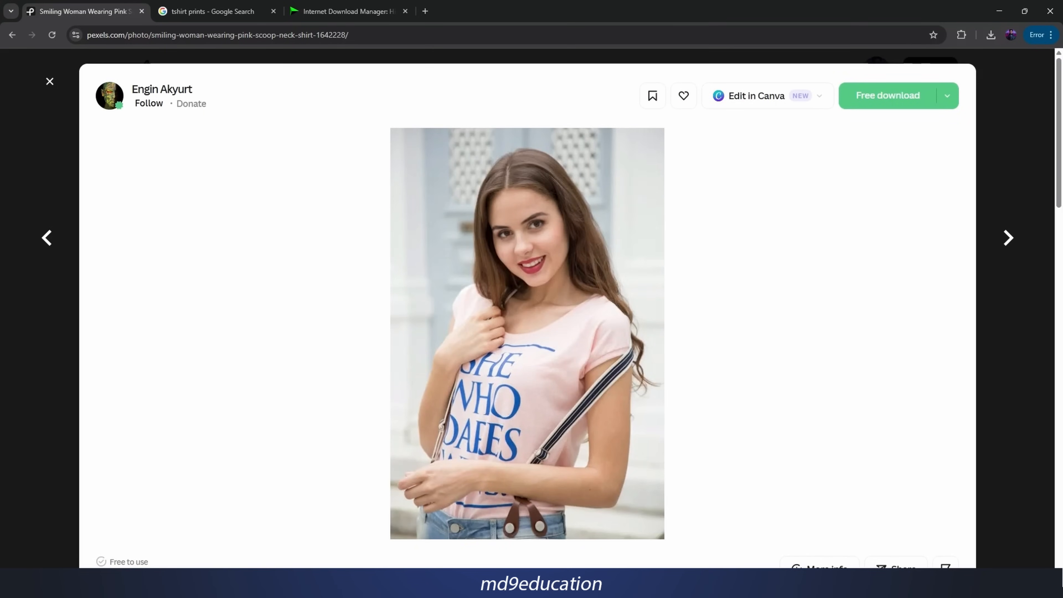
{"action": "left_click", "coordinate": [533, 588]}
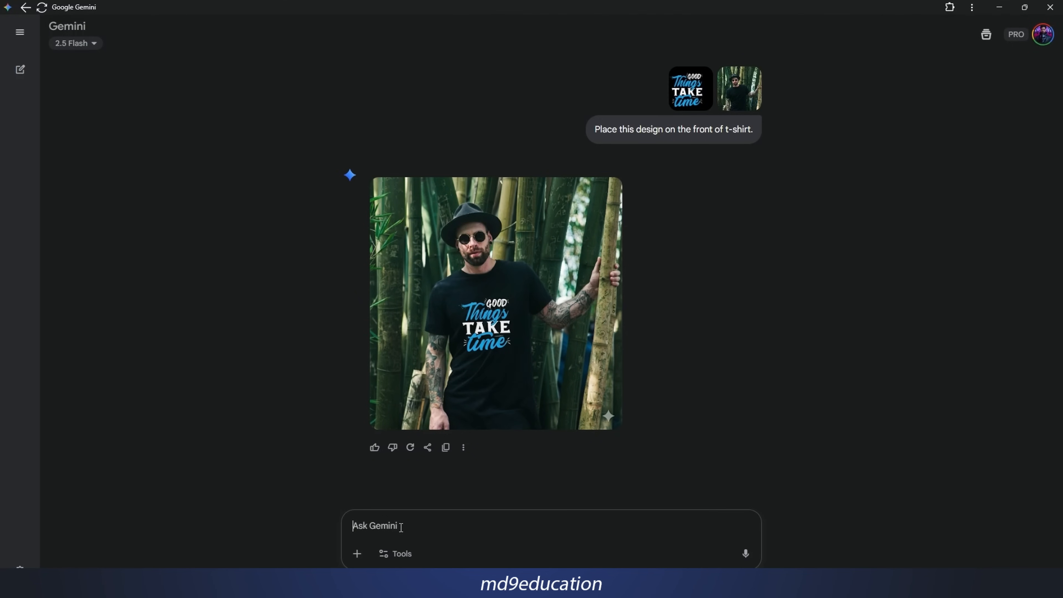
{"action": "key", "text": "ctrl+v"}
Return to Pexels, open the white Shih Tzu photo from the "cute dog" results, and copy the image.
{"action": "left_click", "coordinate": [703, 588]}
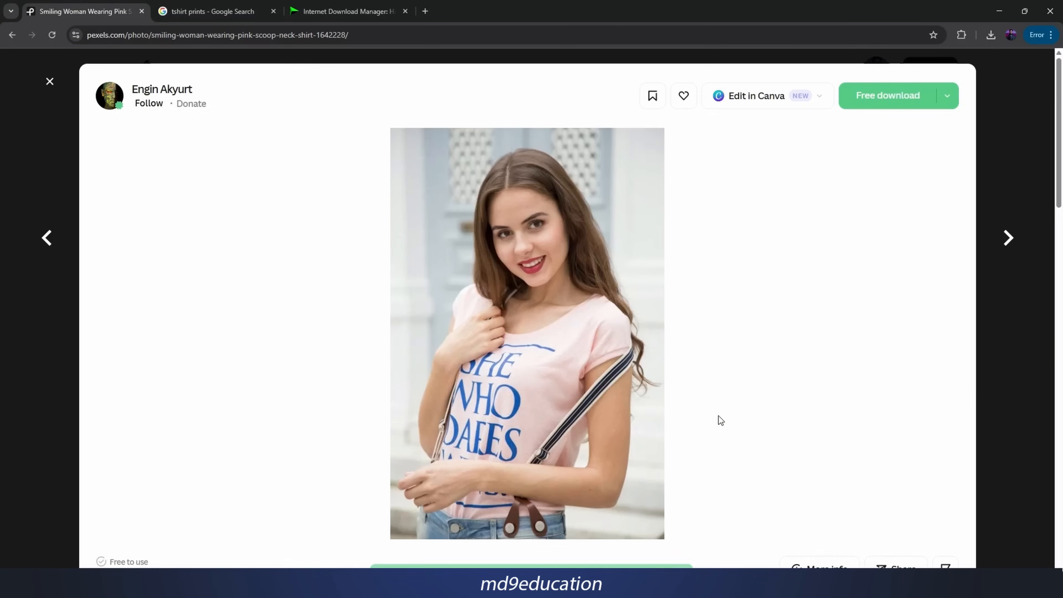
{"action": "left_click", "coordinate": [74, 93]}
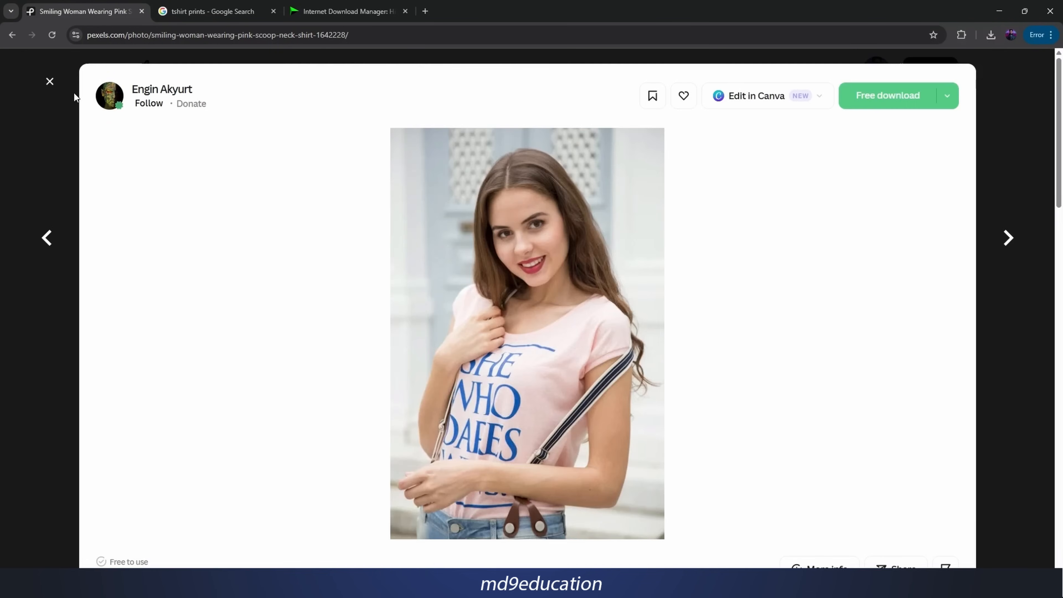
{"action": "left_click", "coordinate": [75, 93]}
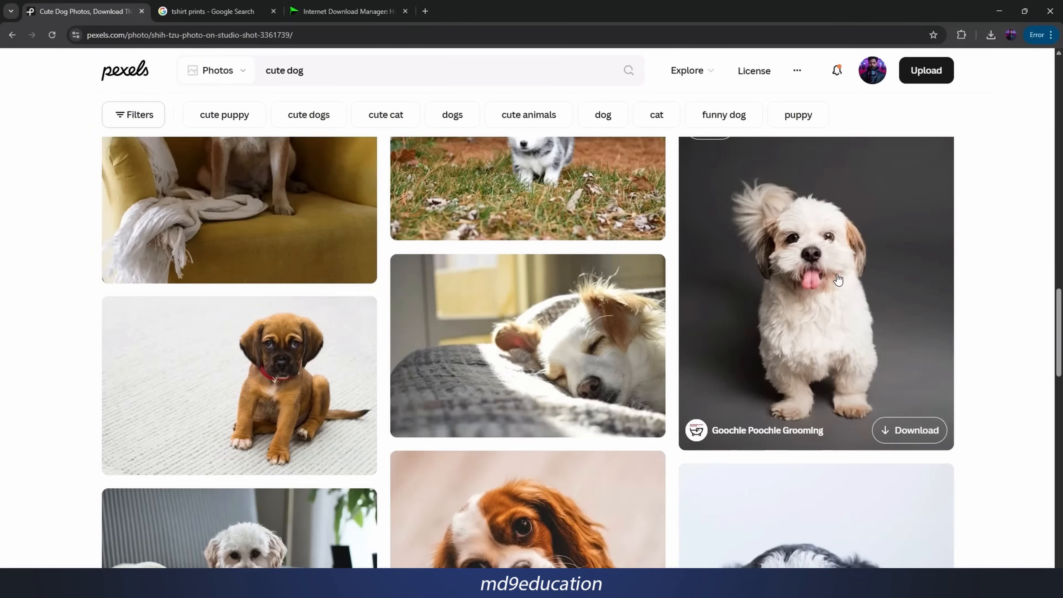
{"action": "left_click", "coordinate": [839, 280]}
{"action": "right_click", "coordinate": [527, 316]}
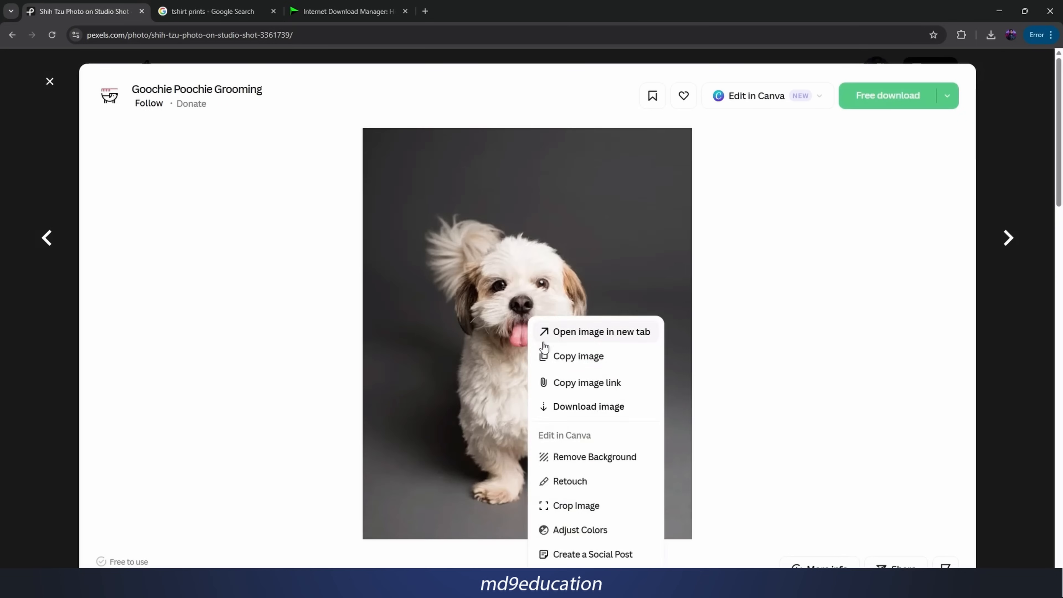
{"action": "left_click", "coordinate": [557, 381]}
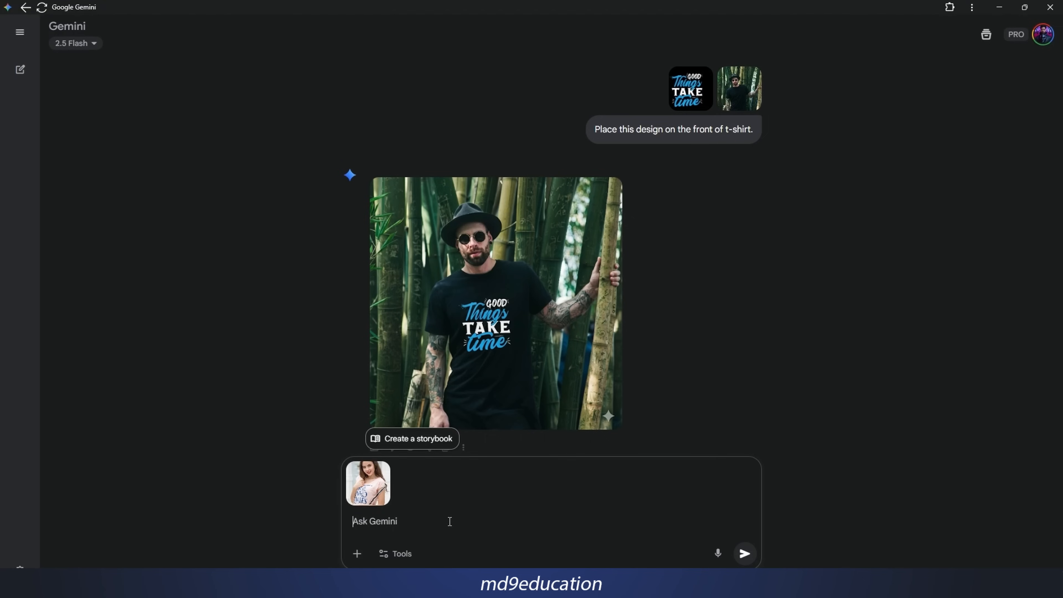
Attach the copied dog photo and submit the prompt "Create an image where the woman in the photo is cuddling the dog".
{"action": "key", "text": "ctrl+v"}
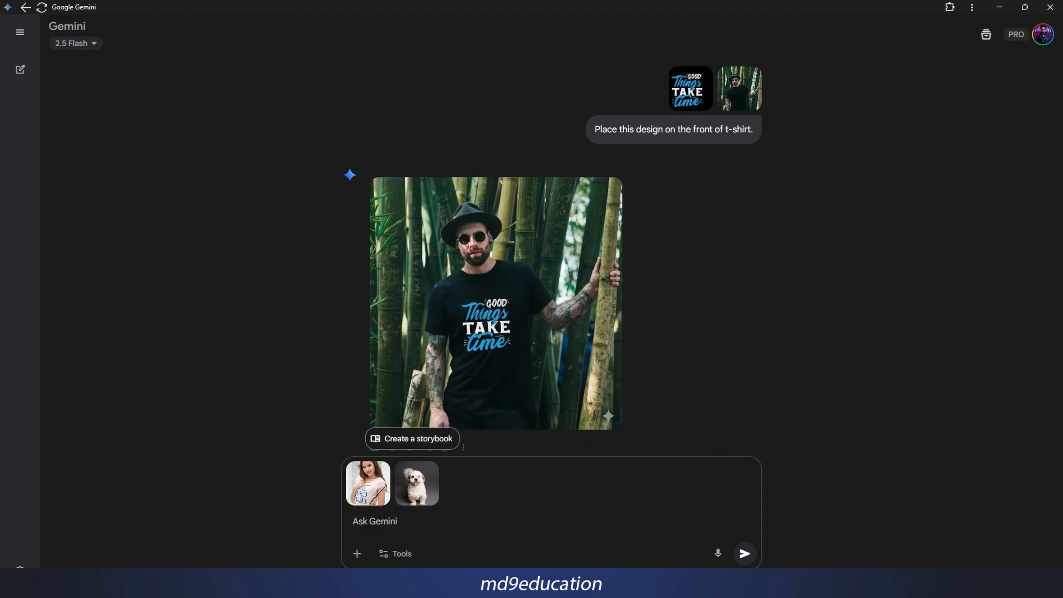
{"action": "key", "text": "ctrl+v"}
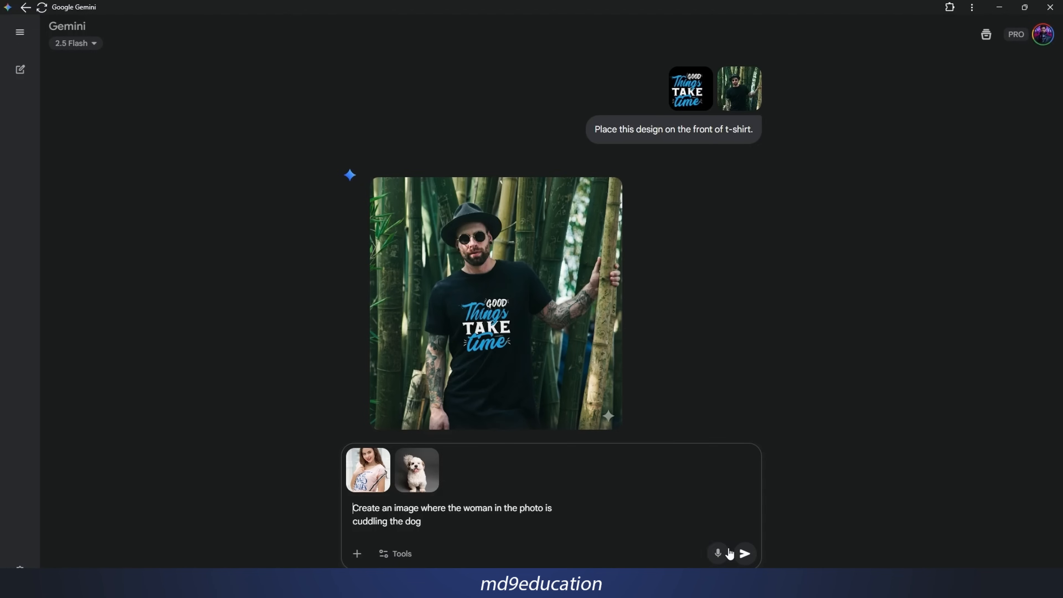
{"action": "left_click", "coordinate": [745, 554]}
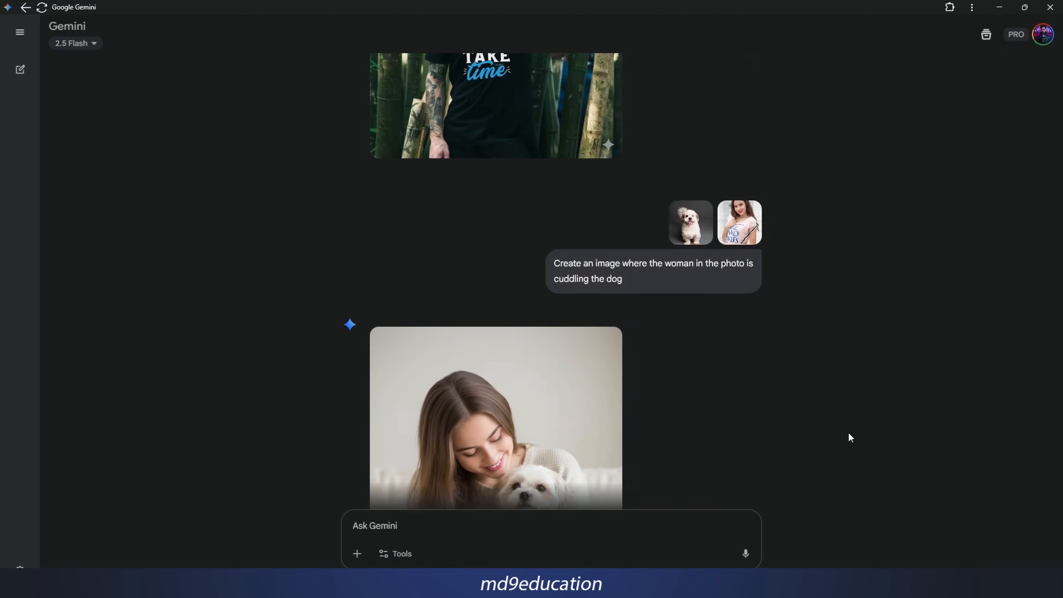
{"action": "scroll", "coordinate": [593, 442], "scroll_direction": "down", "scroll_amount": 5}
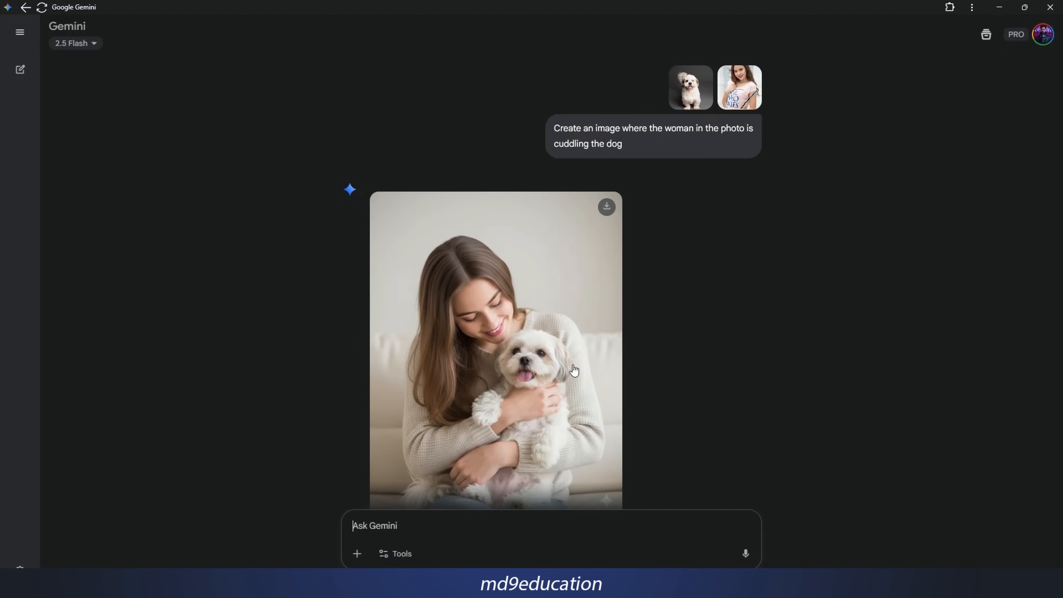
{"action": "scroll", "coordinate": [537, 439], "scroll_direction": "down", "scroll_amount": 1}
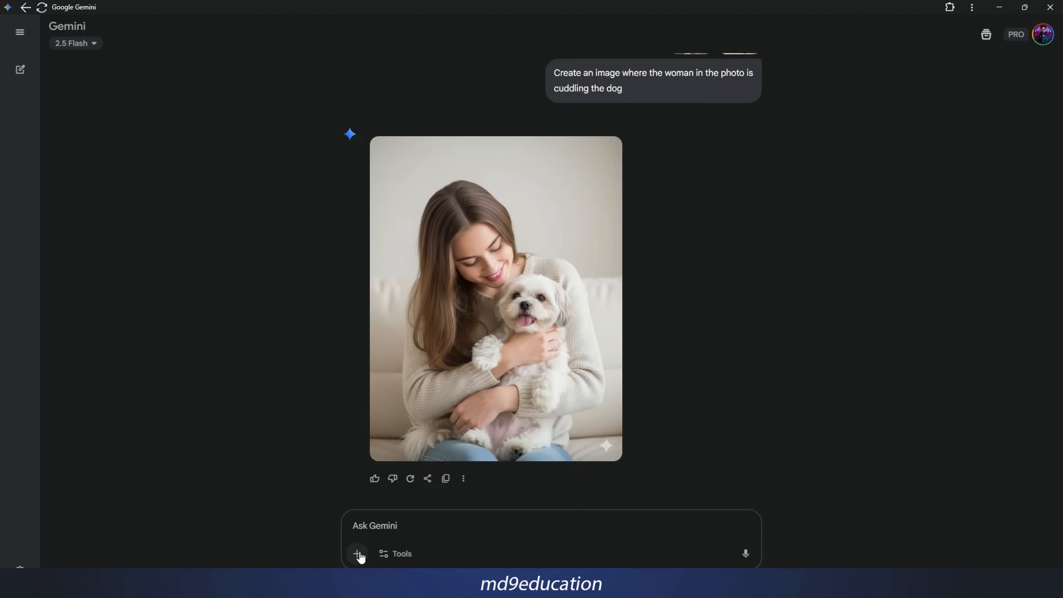
Attach the collage of fashion items, pets and car, and submit "take all these elements and craft one image that smoothly integrates them all".
{"action": "key", "text": "ctrl+v"}
{"action": "right_click", "coordinate": [371, 485]}
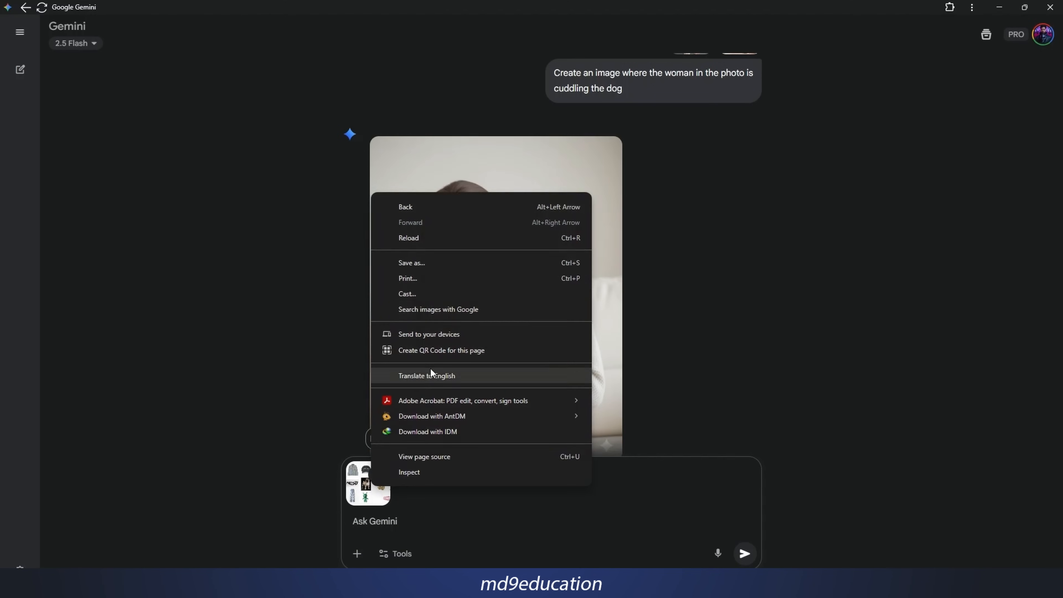
{"action": "right_click", "coordinate": [353, 501]}
{"action": "left_click", "coordinate": [408, 342]}
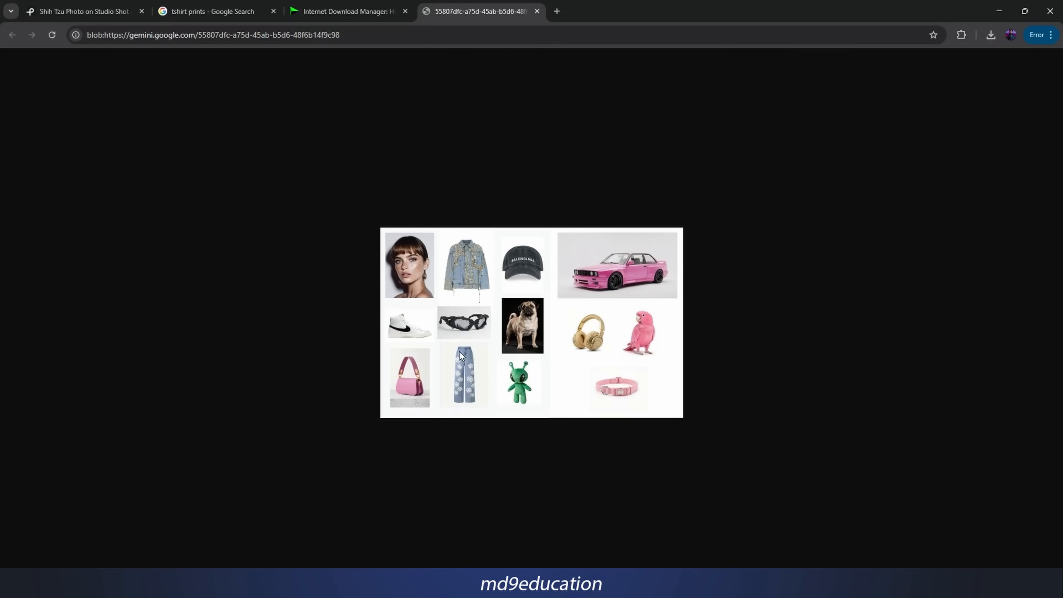
{"action": "left_click", "coordinate": [999, 11]}
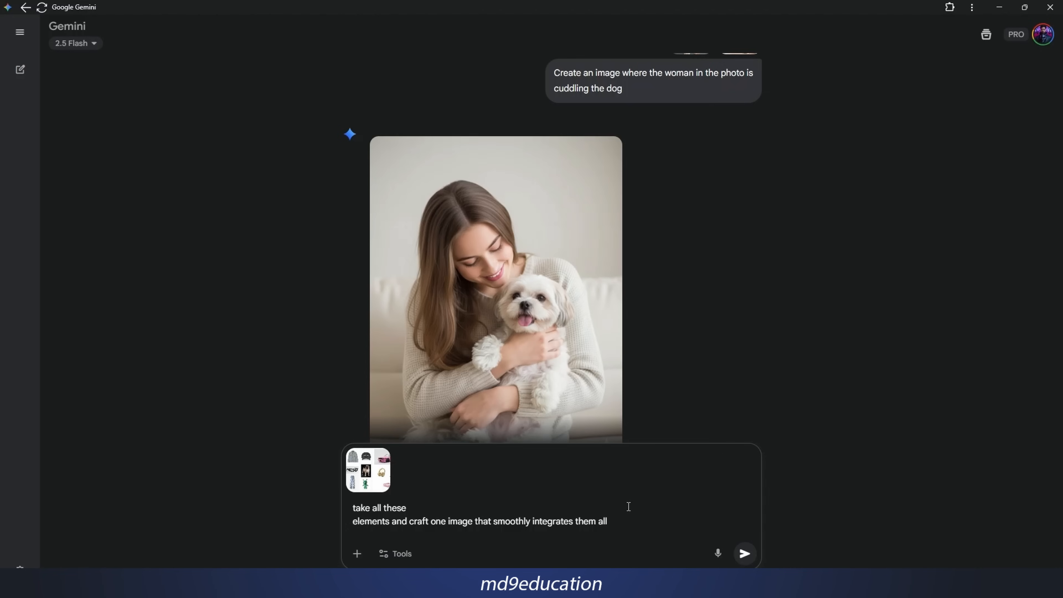
{"action": "left_click", "coordinate": [745, 554]}
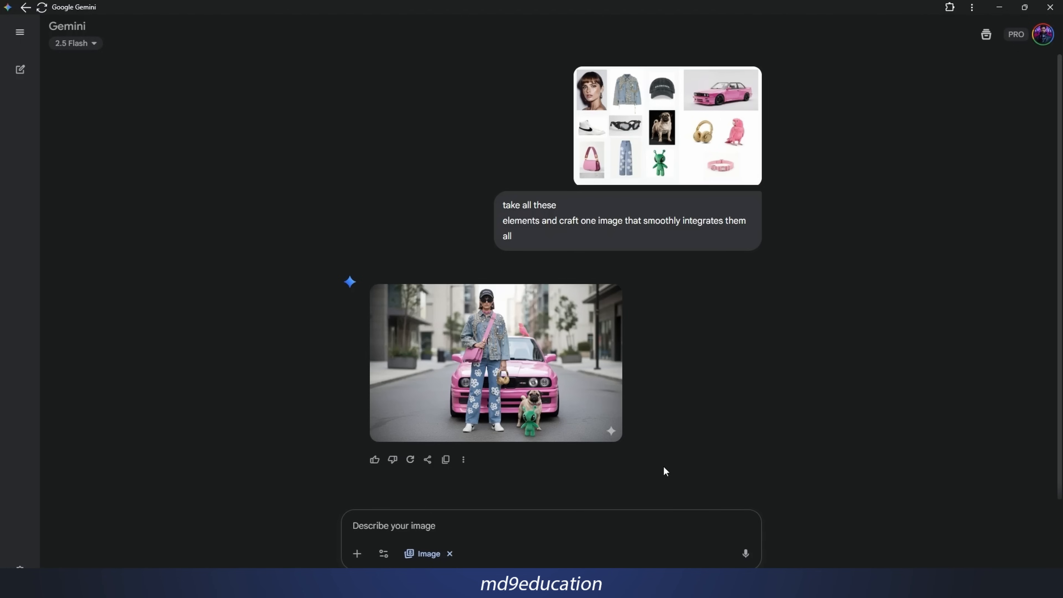
Switch to Chrome, search for "oppo phone reno 14" and copy the Forest Green phone's product image from the Croma page.
{"action": "left_click", "coordinate": [604, 527]}
{"action": "mouse_move", "coordinate": [777, 584]}
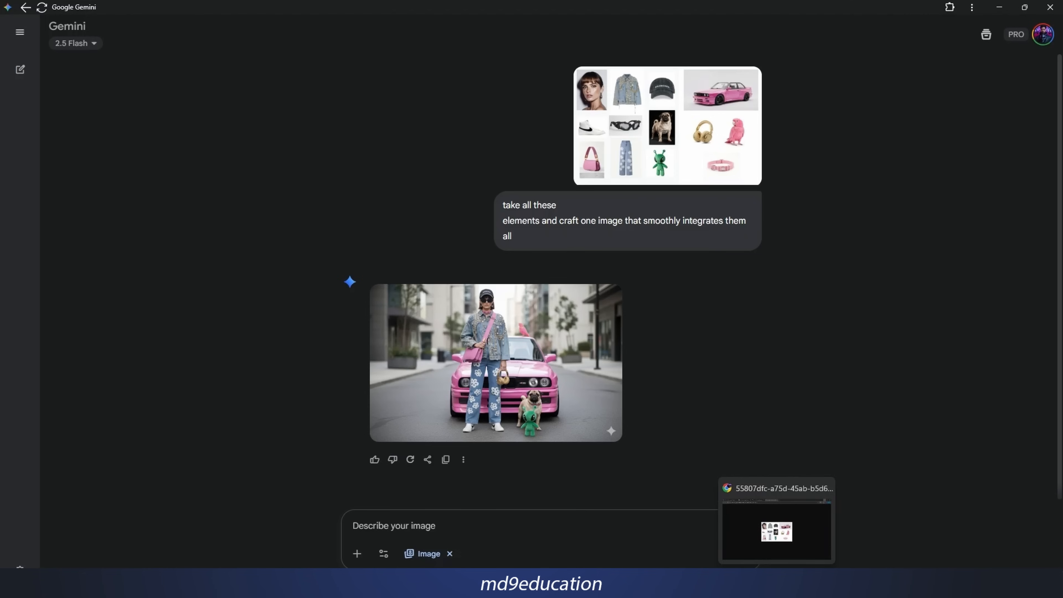
{"action": "left_click", "coordinate": [777, 529]}
{"action": "left_click", "coordinate": [473, 32]}
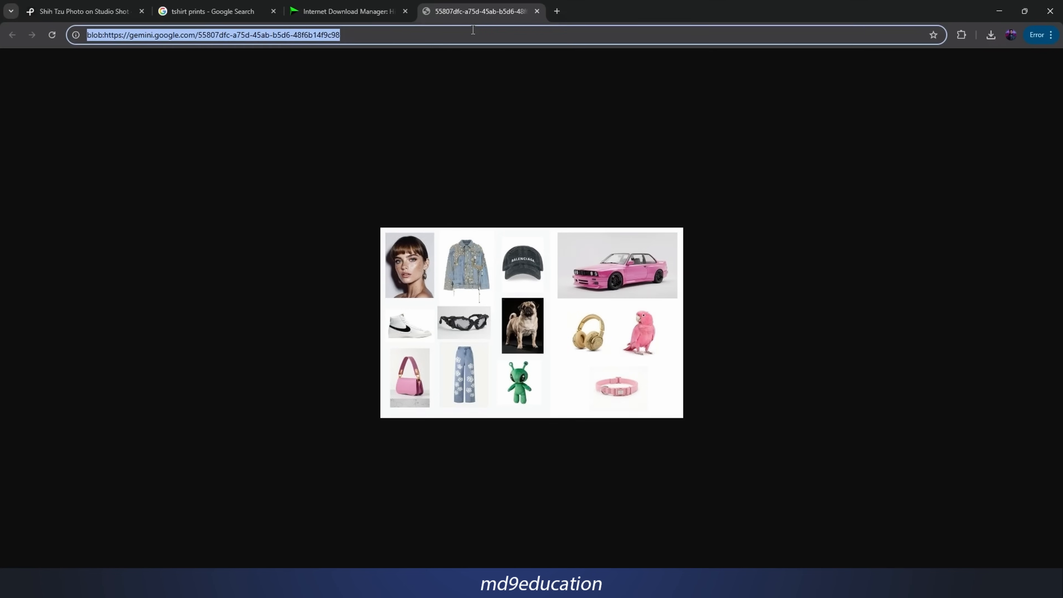
{"action": "type", "text": "oppo reno 14"}
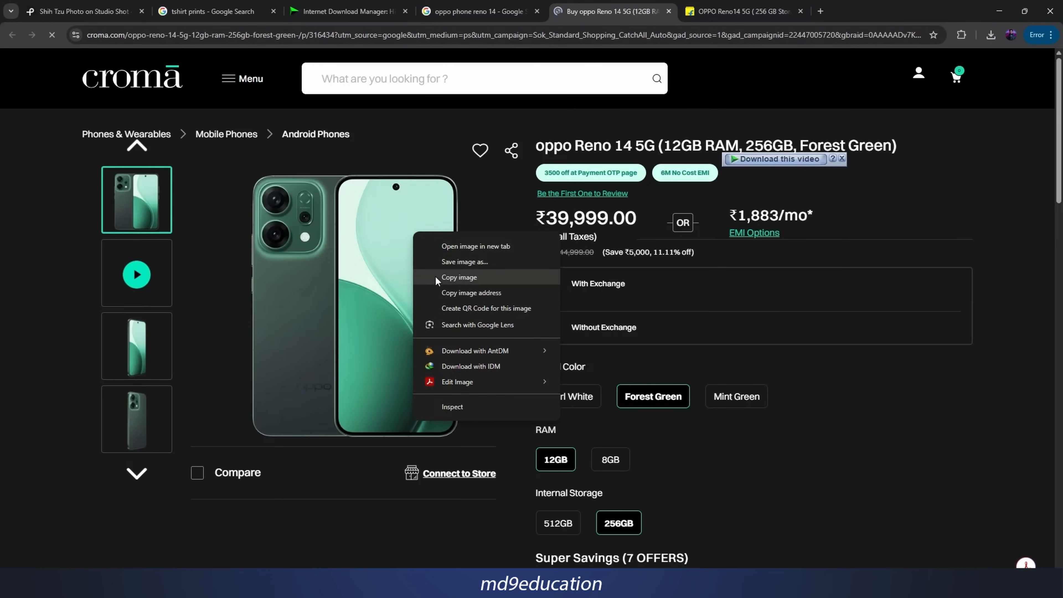
{"action": "left_click", "coordinate": [449, 212]}
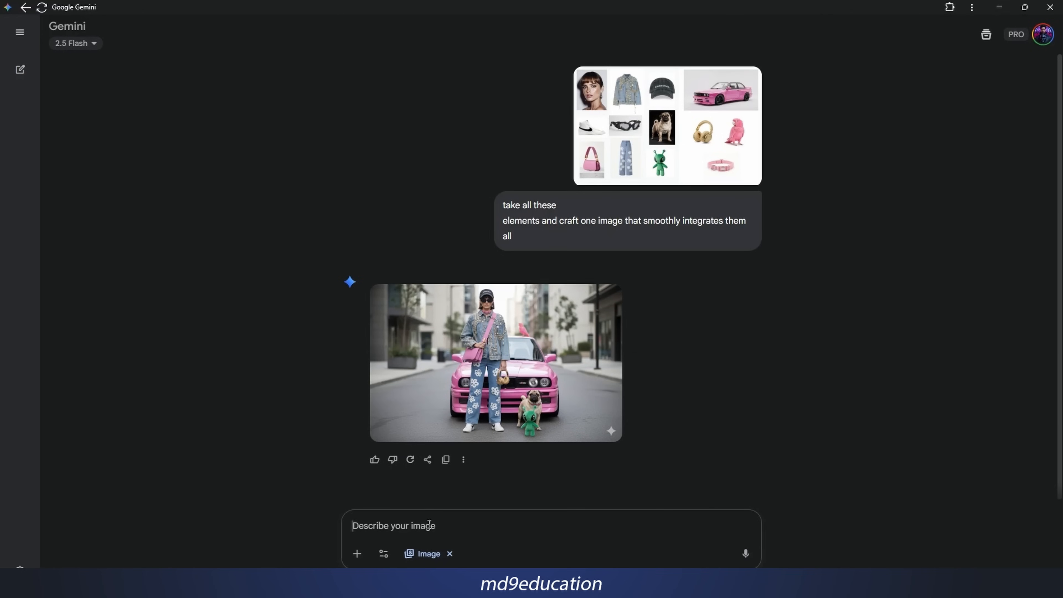
Attach the phone image and submit "show me the banner ad of this oppo reno 14 pro near the airport and also add a very powerful one-liner slogan".
{"action": "key", "text": "ctrl+v"}
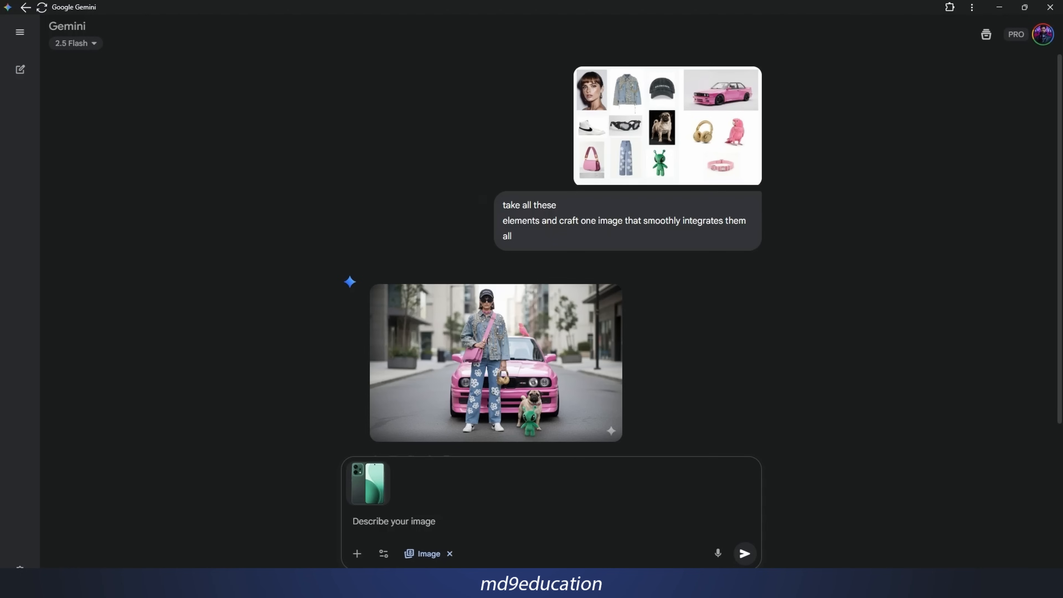
{"action": "left_click", "coordinate": [381, 526]}
{"action": "key", "text": "ctrl+v"}
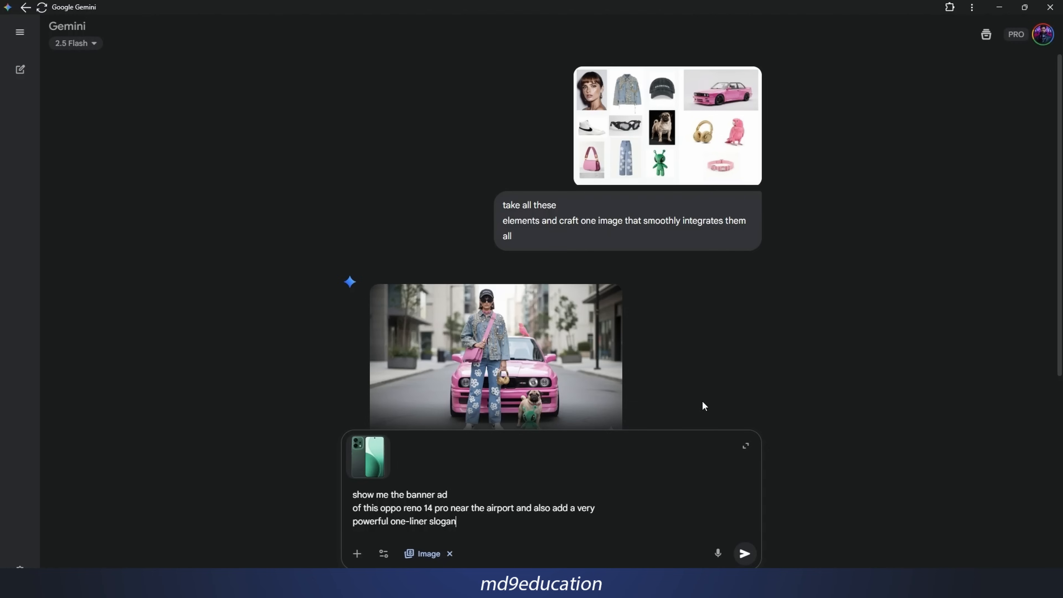
{"action": "left_click", "coordinate": [750, 559]}
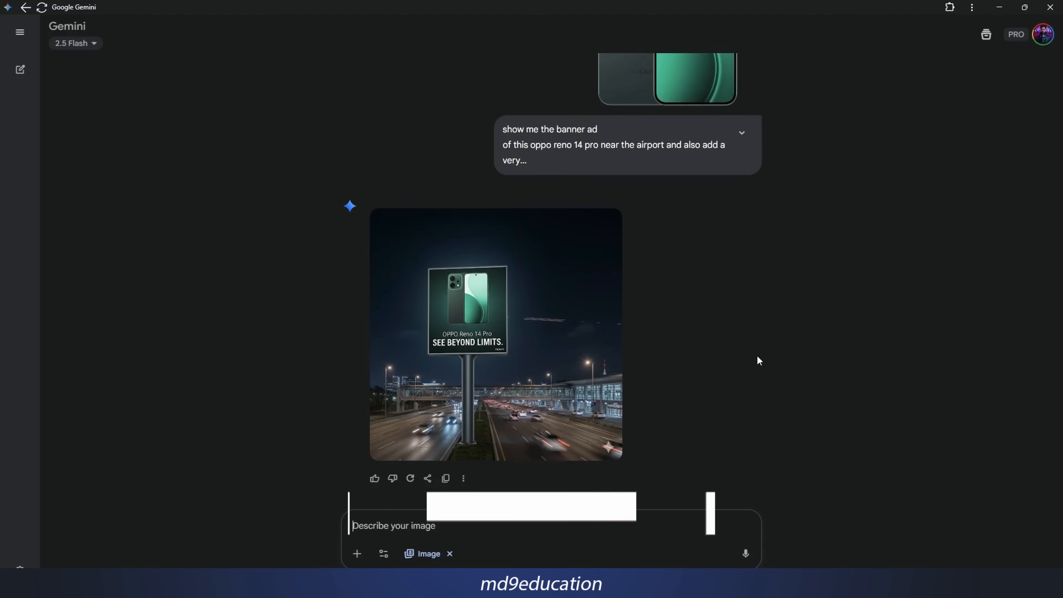
{"action": "scroll", "coordinate": [762, 356], "scroll_direction": "up", "scroll_amount": 2}
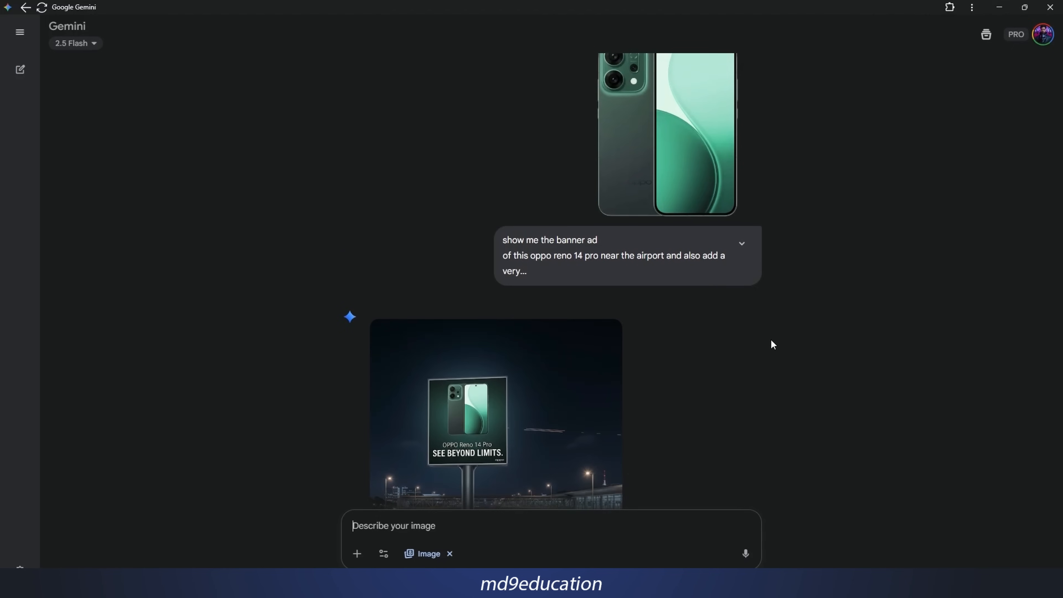
{"action": "scroll", "coordinate": [771, 339], "scroll_direction": "down", "scroll_amount": 3}
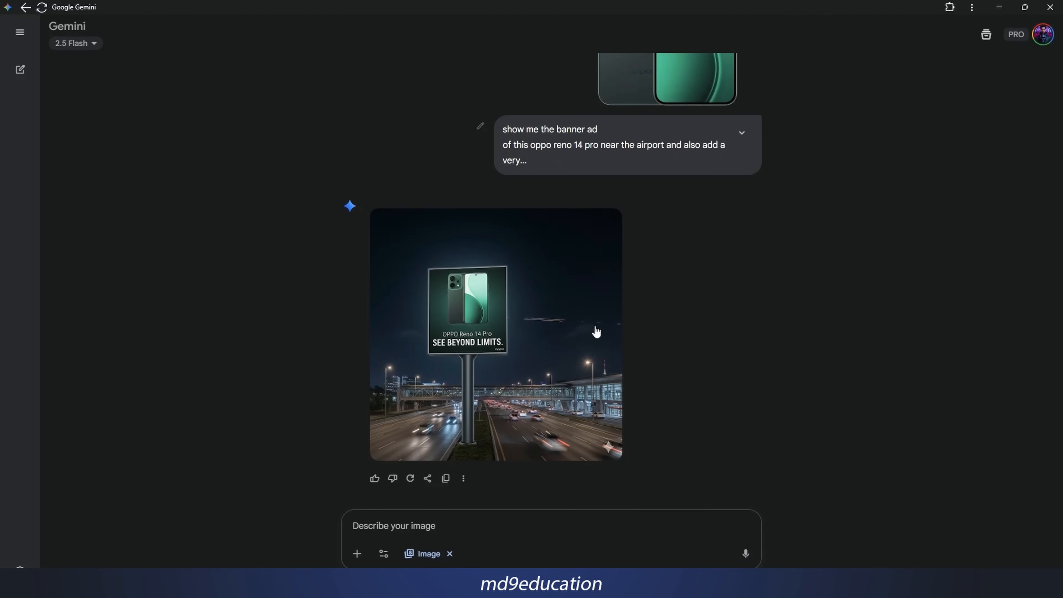
Copy the phone image from the earlier chat message and attach it to a new message.
{"action": "right_click", "coordinate": [677, 83]}
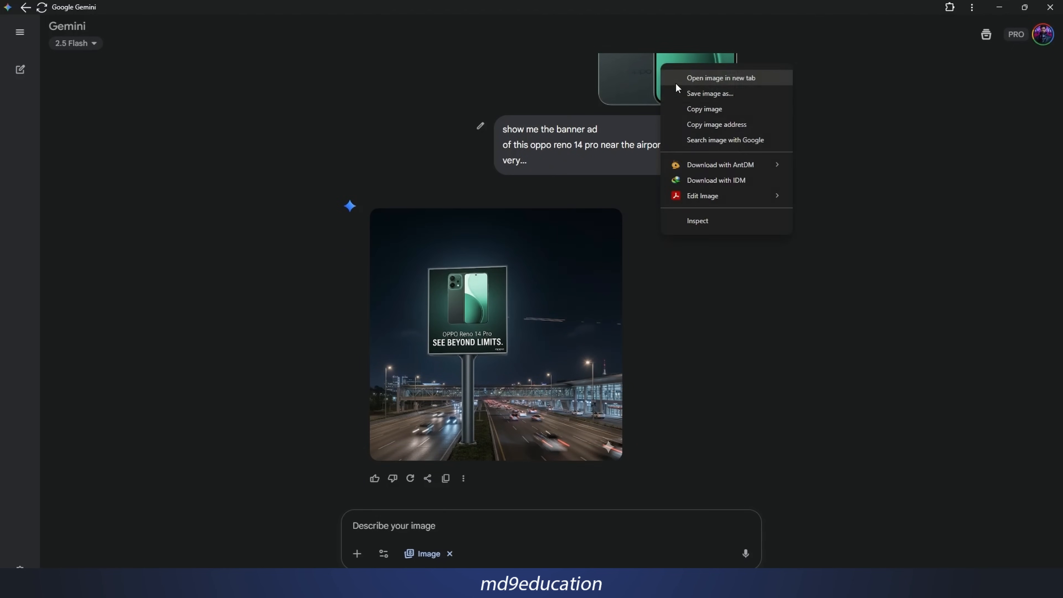
{"action": "left_click", "coordinate": [686, 107]}
{"action": "left_click", "coordinate": [373, 524]}
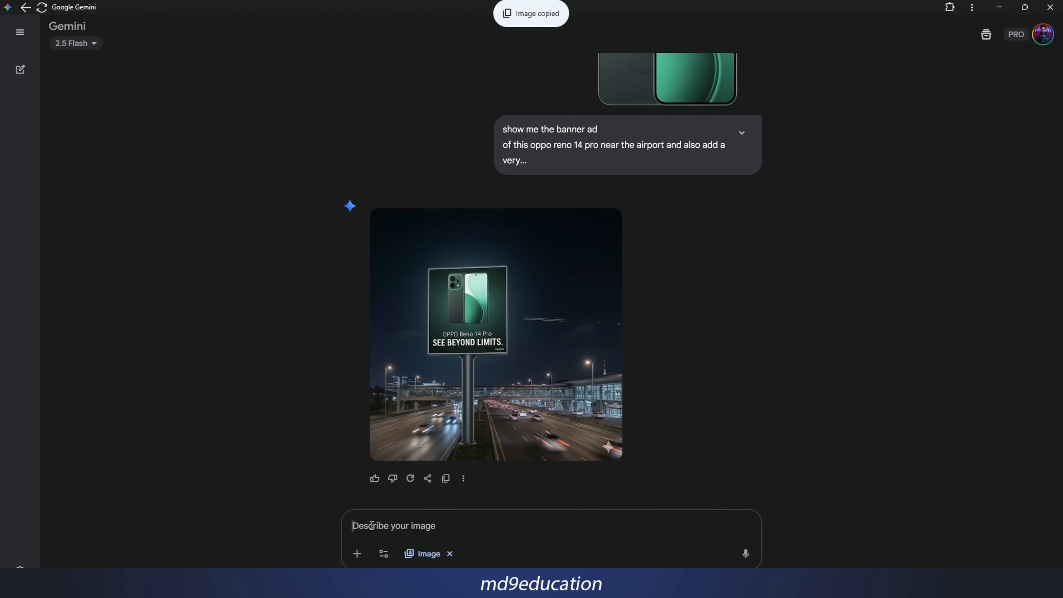
{"action": "key", "text": "ctrl+v"}
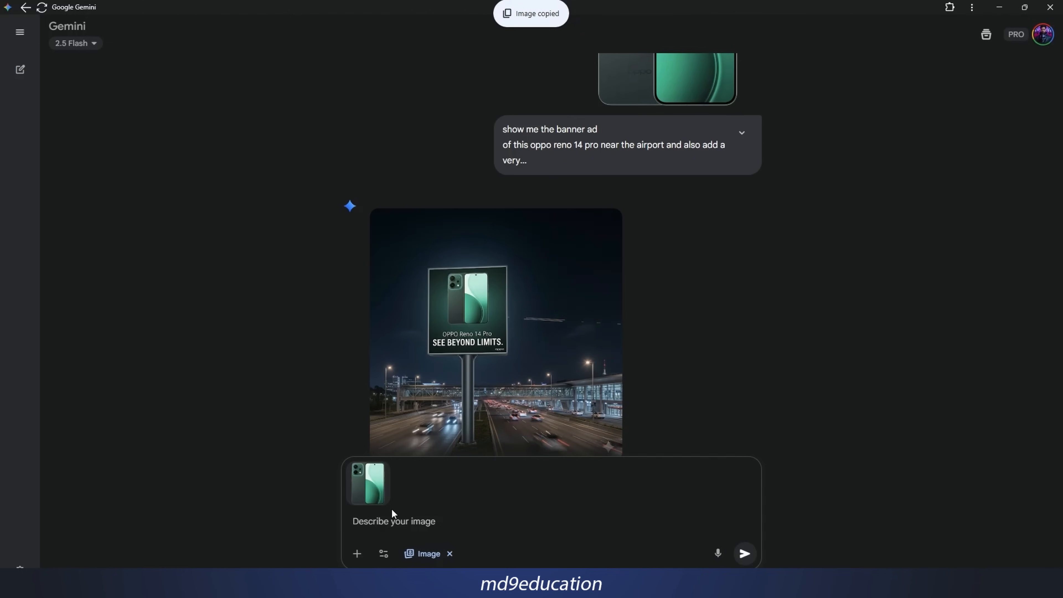
Submit the prompt "create a indian bus stop ad with this oppo reno 14 pro image and ad one-liner slogan" and view the result enlarged.
{"action": "key", "text": "ctrl+v"}
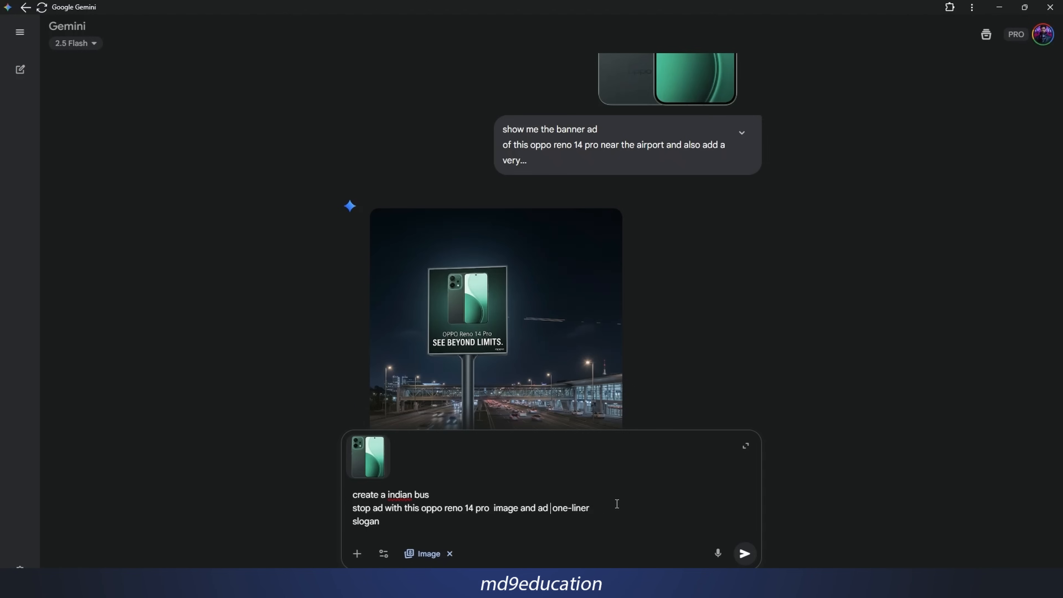
{"action": "left_click", "coordinate": [745, 553]}
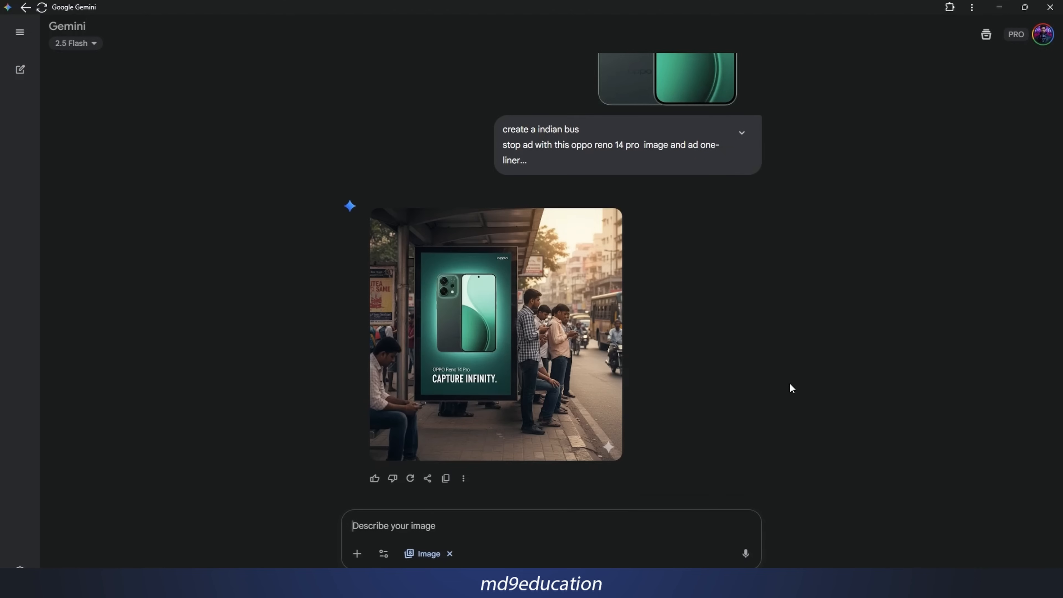
{"action": "left_click", "coordinate": [595, 367]}
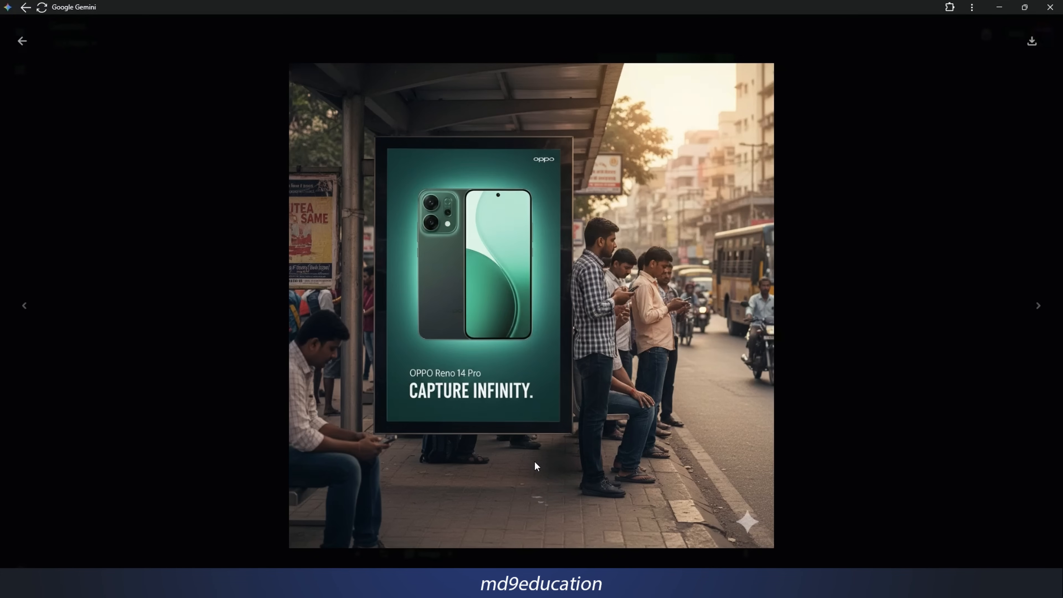
{"action": "key", "text": "Escape"}
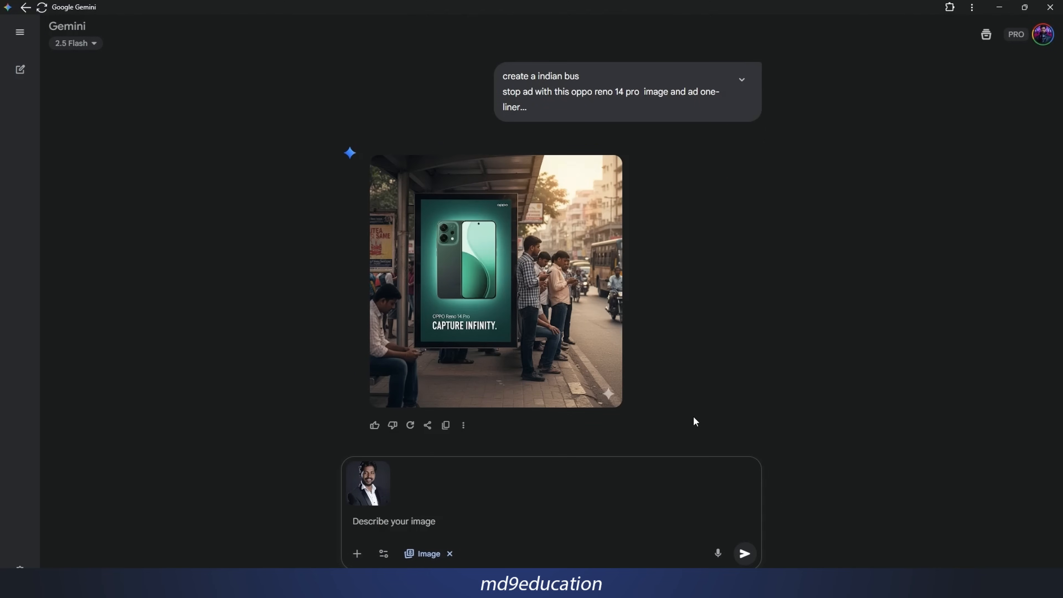
Submit "make a youtube thumbnail Put the guy with the laptop at the center. Replace the background, put a Adobe icon related background." with the portrait.
{"action": "key", "text": "alt+Tab"}
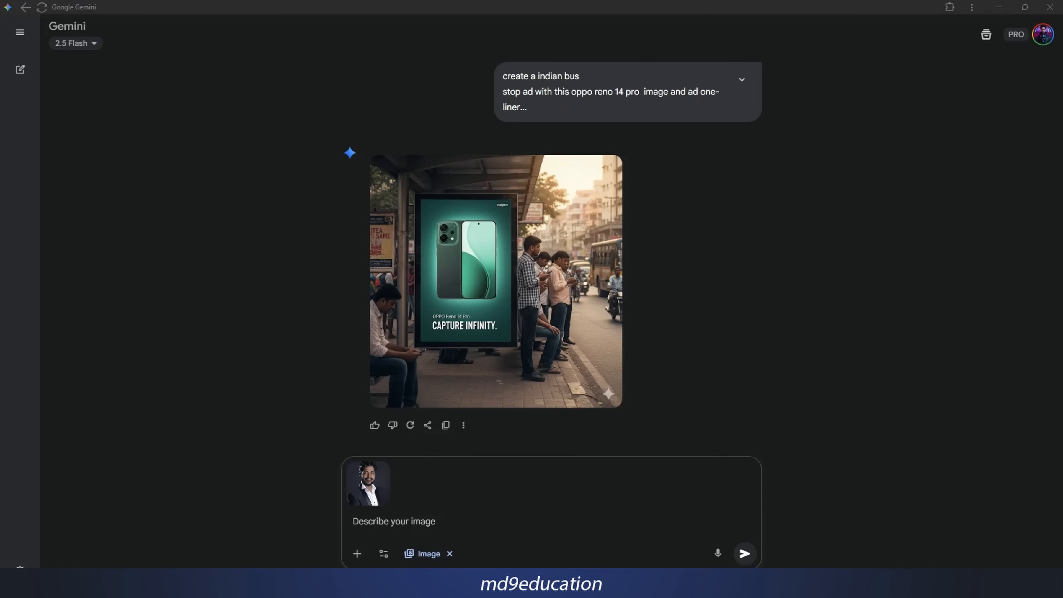
{"action": "left_click", "coordinate": [540, 522]}
{"action": "key", "text": "ctrl+v"}
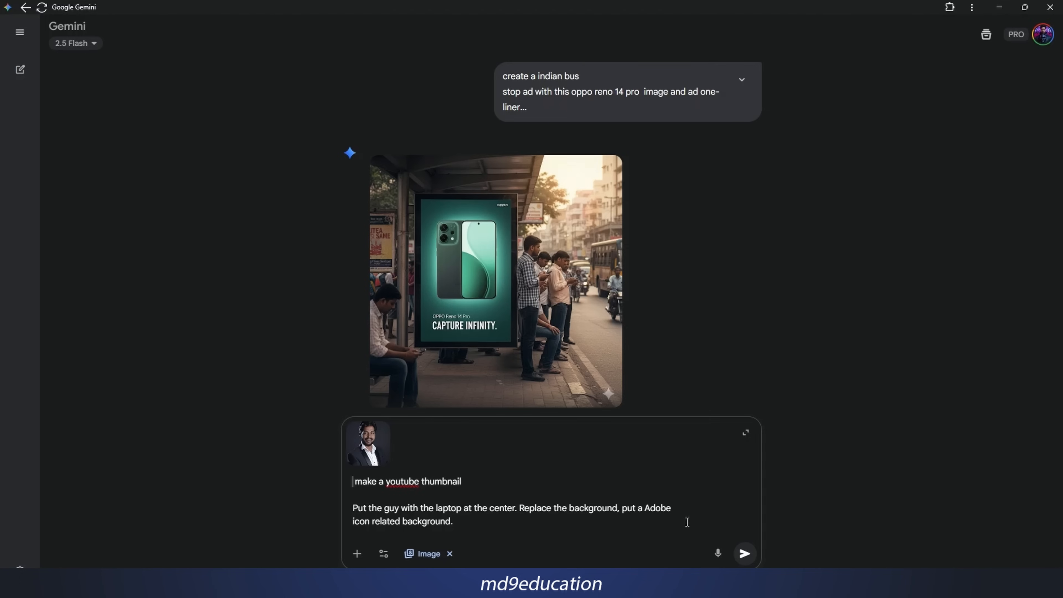
{"action": "left_click", "coordinate": [745, 554]}
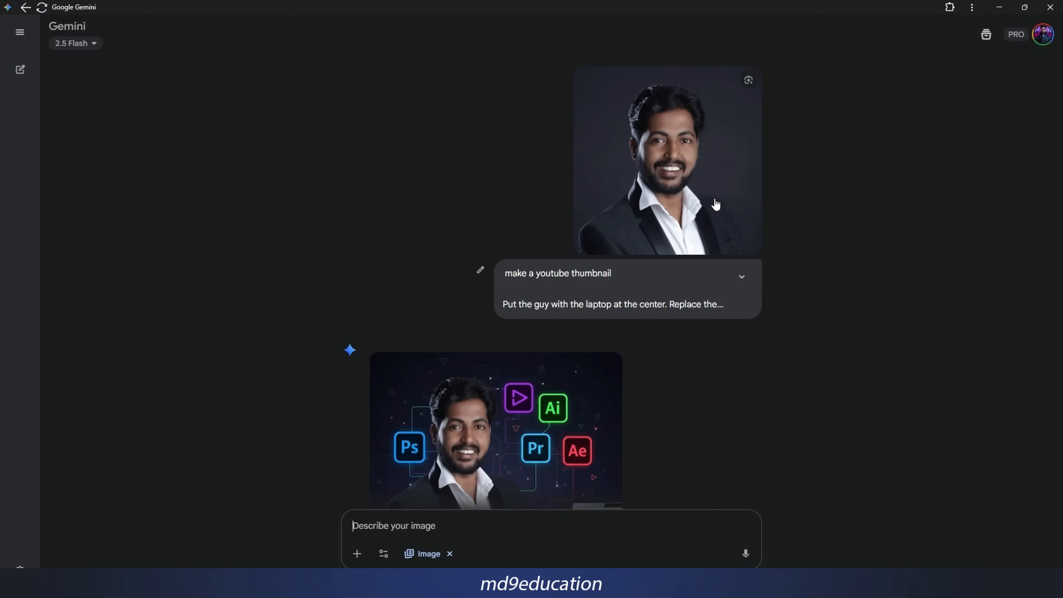
Open the generated YouTube thumbnail in the enlarged view to examine it.
{"action": "scroll", "coordinate": [652, 313], "scroll_direction": "down", "scroll_amount": 2}
{"action": "scroll", "coordinate": [651, 319], "scroll_direction": "down", "scroll_amount": 3}
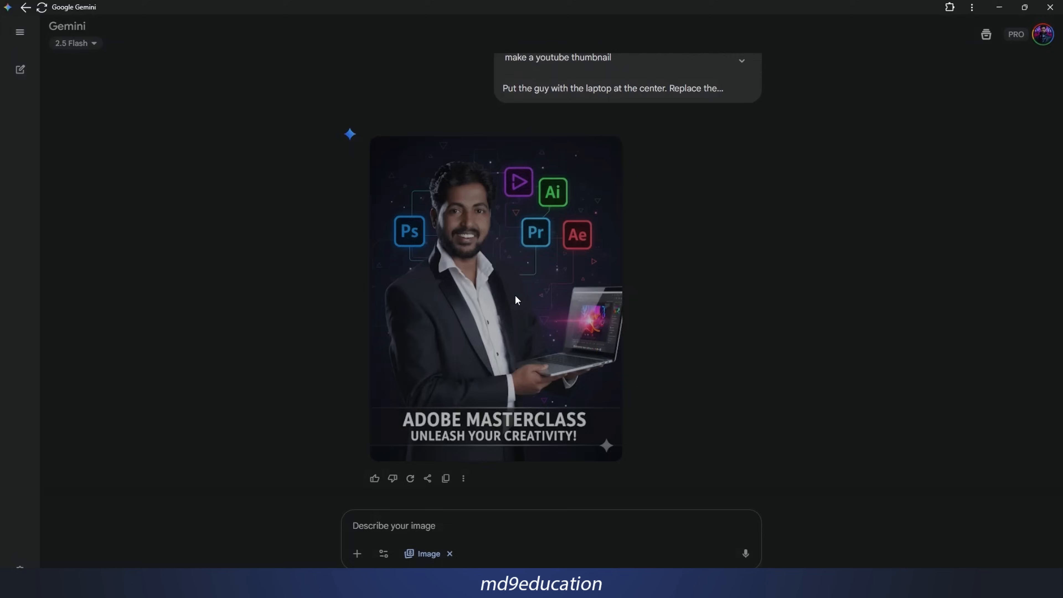
{"action": "left_click", "coordinate": [516, 301]}
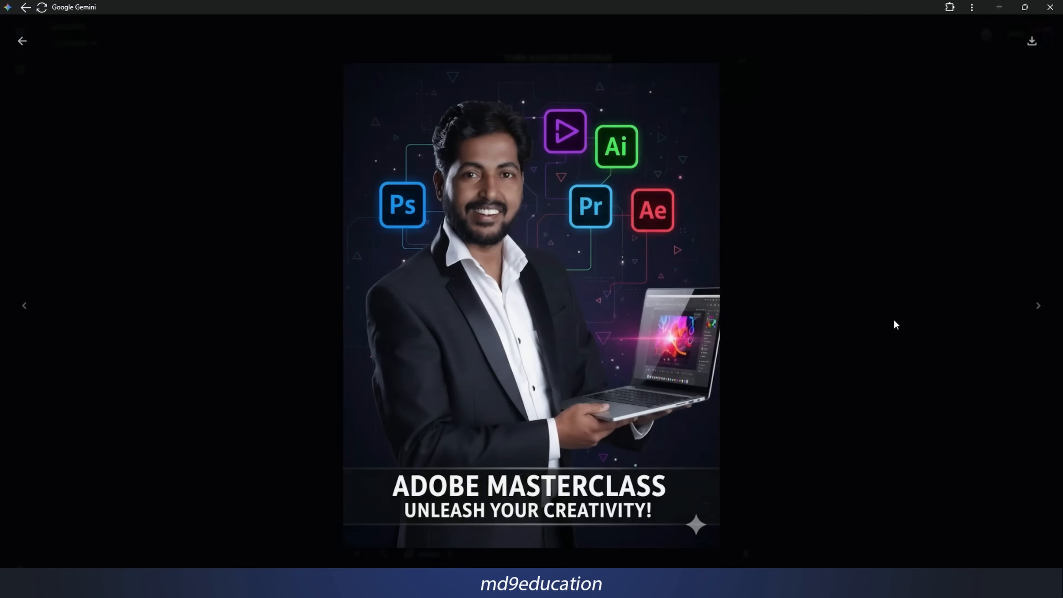